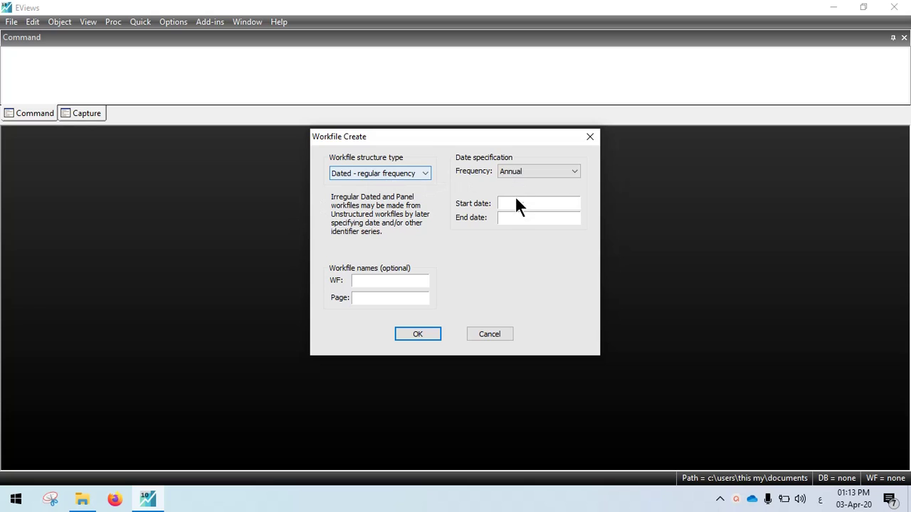
# Switch the keyboard to English and create an annual workfile from 1971 to 2014.
pyautogui.click(513, 203)
pyautogui.write('1')
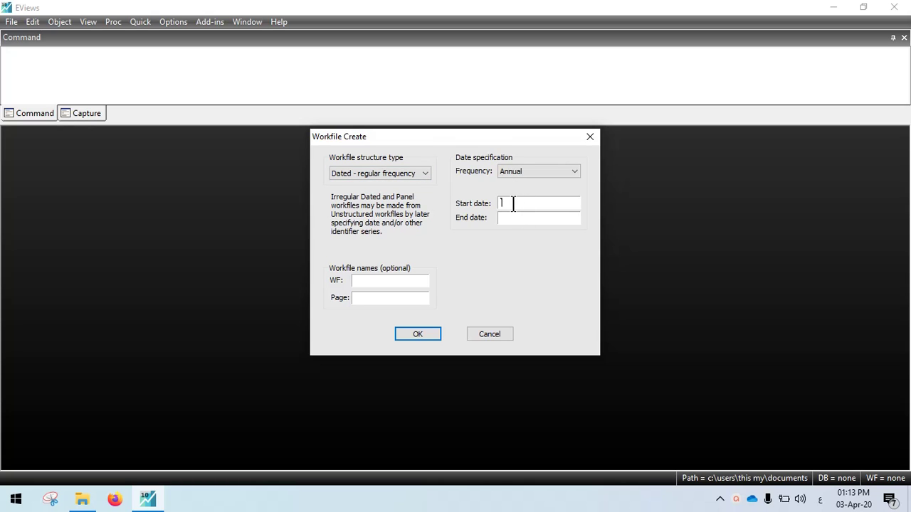
pyautogui.write('çé&')
pyautogui.press('BackSpace')
pyautogui.press('BackSpace')
pyautogui.press('BackSpace')
pyautogui.press('BackSpace')
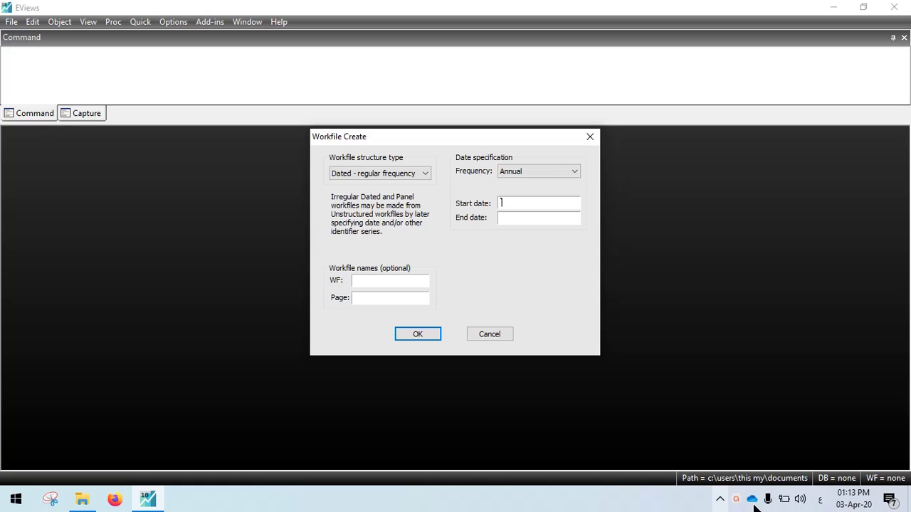
pyautogui.click(819, 500)
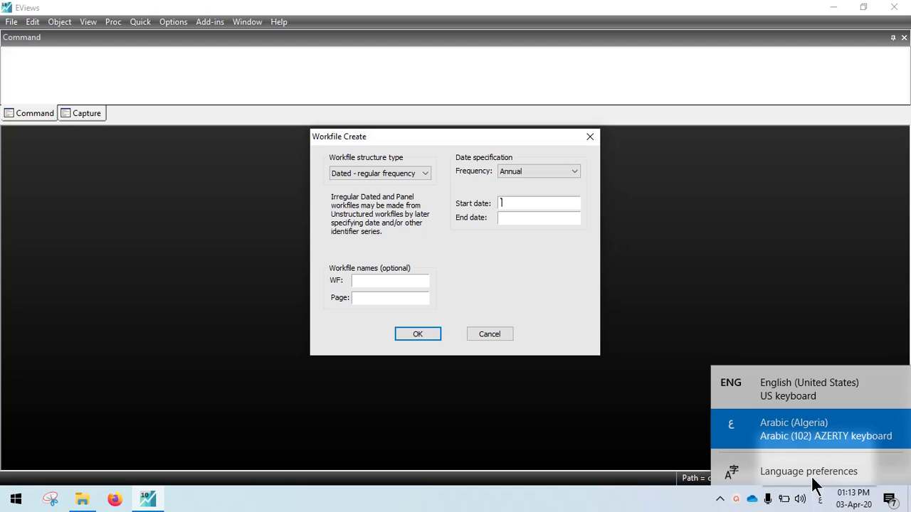
pyautogui.click(786, 384)
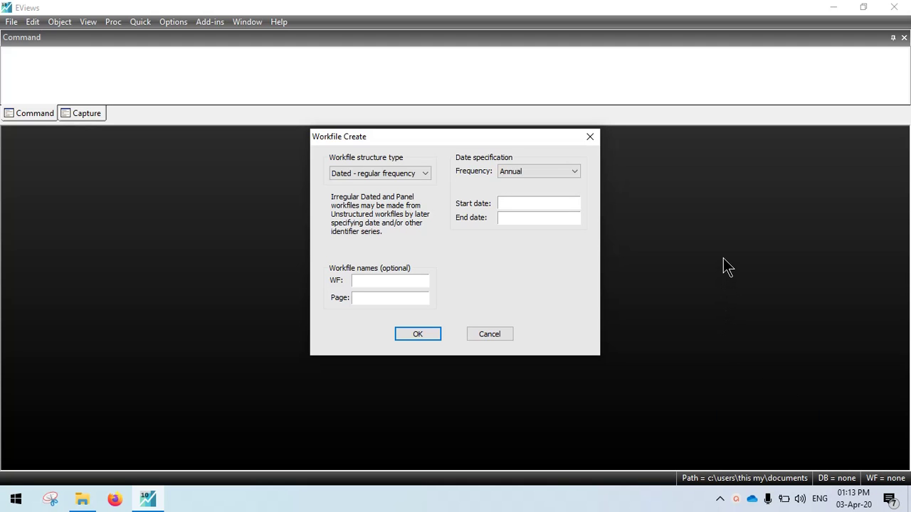
pyautogui.write('1971')
pyautogui.write('2014')
pyautogui.click(413, 336)
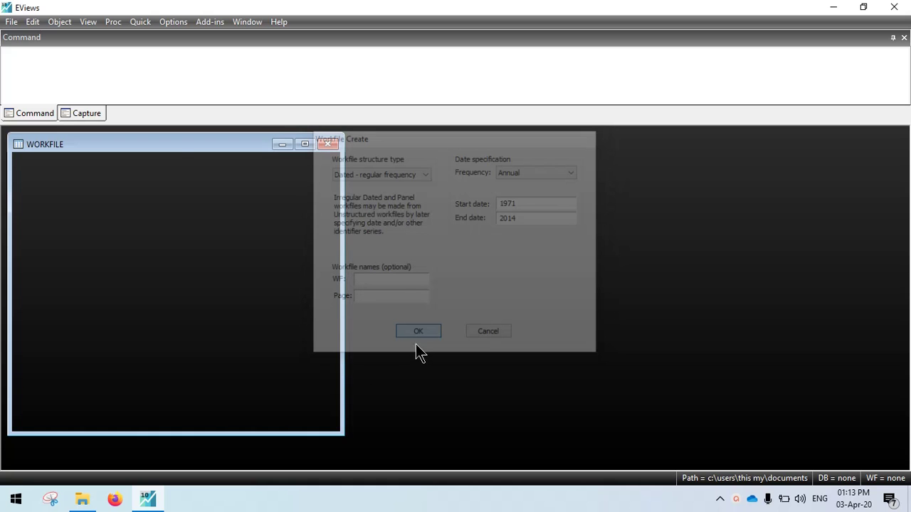
# Import gdp and ec from the malaysia data 25.02.2019 spreadsheet without linking to the source.
pyautogui.click(12, 21)
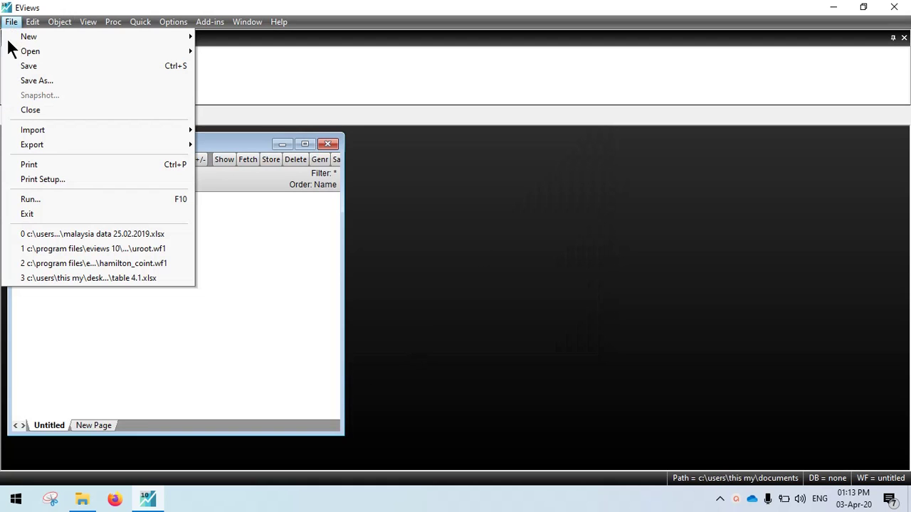
pyautogui.click(242, 139)
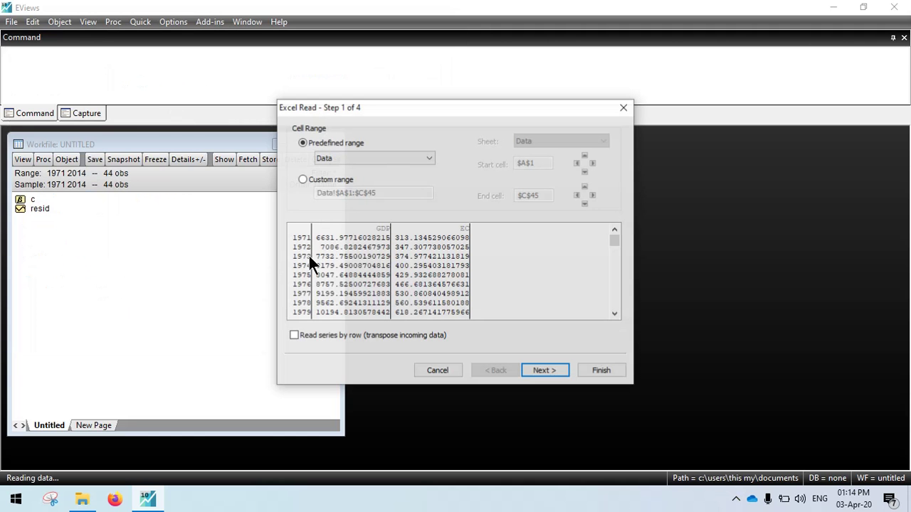
pyautogui.click(544, 371)
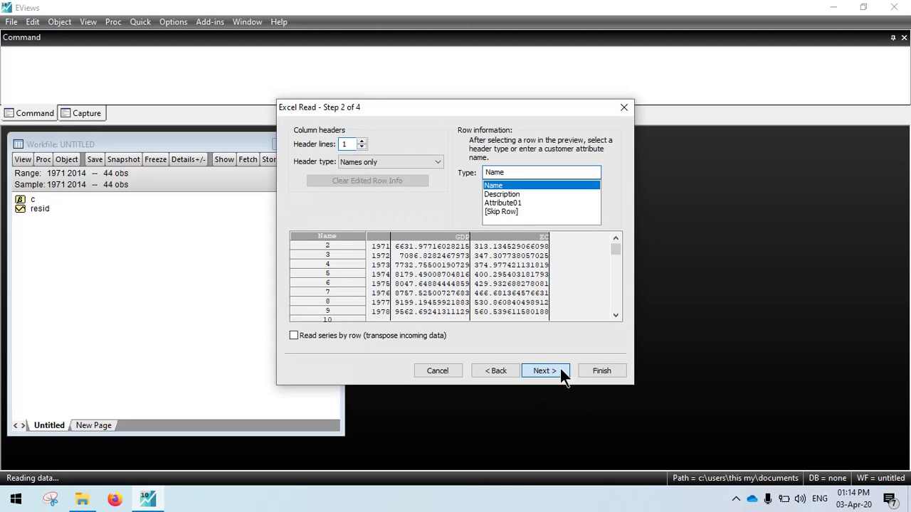
pyautogui.click(556, 376)
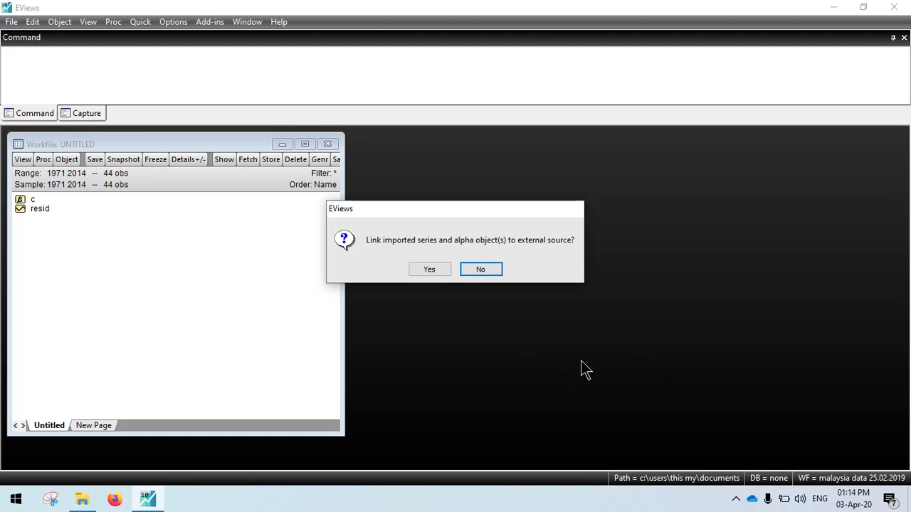
pyautogui.click(431, 261)
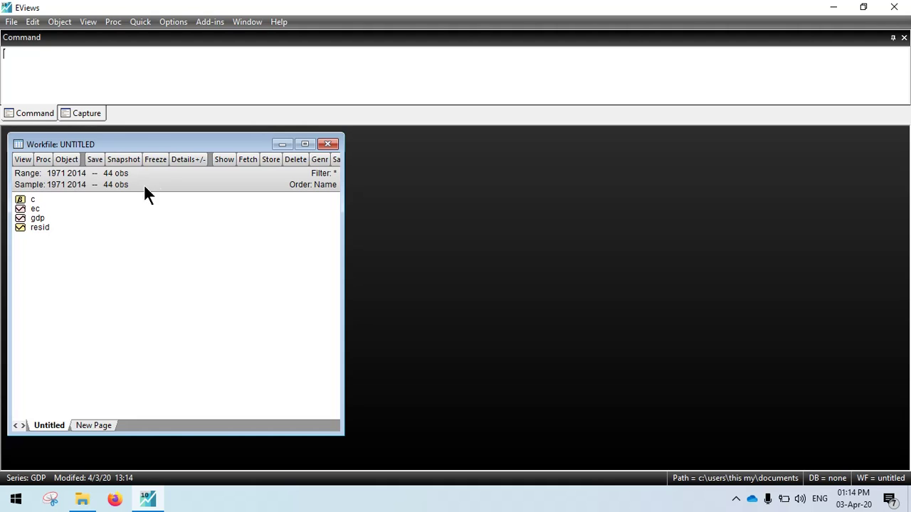
pyautogui.moveTo(348, 197); pyautogui.dragTo(392, 200)
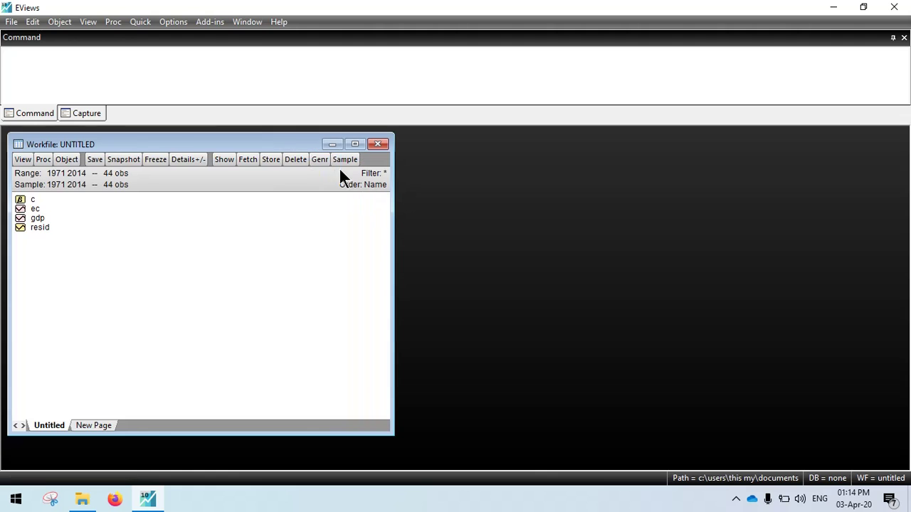
# Generate lngdp=log(gdp) and lnec=log(ec) with Genr.
pyautogui.click(318, 159)
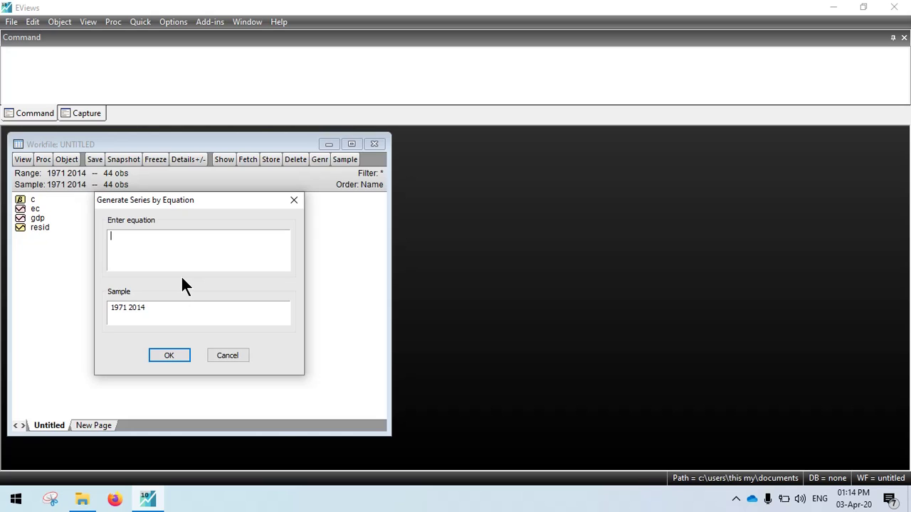
pyautogui.write('lngdp=log(gdp)')
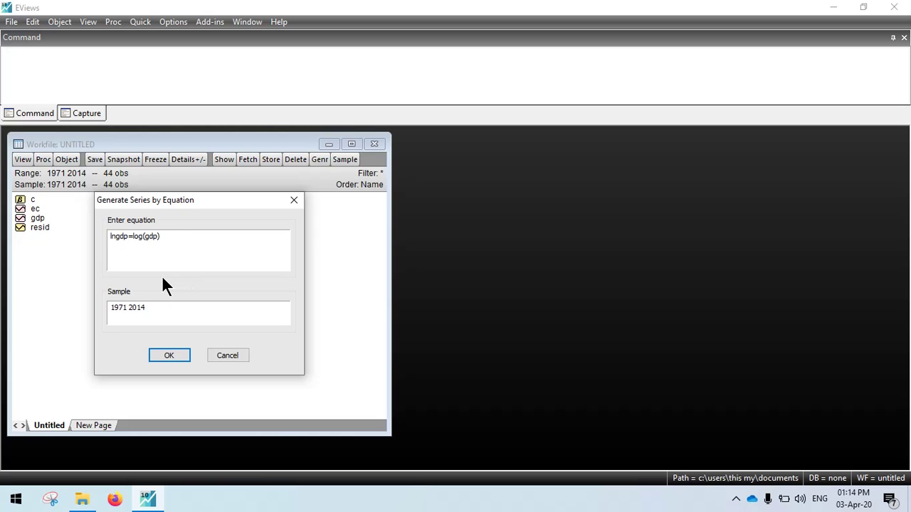
pyautogui.click(168, 357)
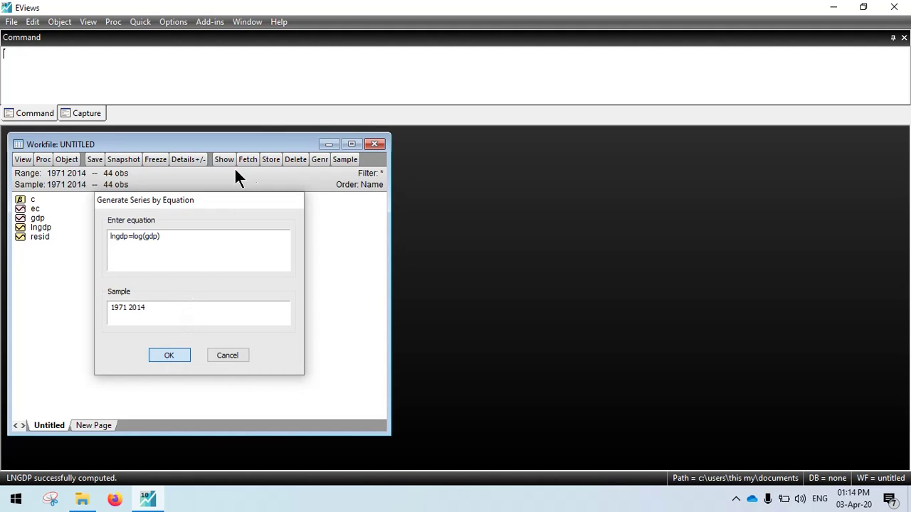
pyautogui.click(320, 161)
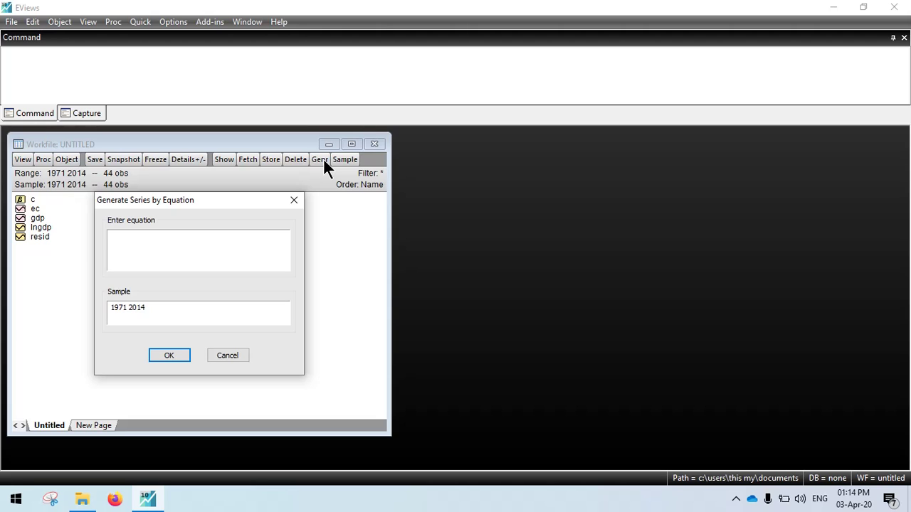
pyautogui.write('lnec=log(ec)')
pyautogui.click(154, 353)
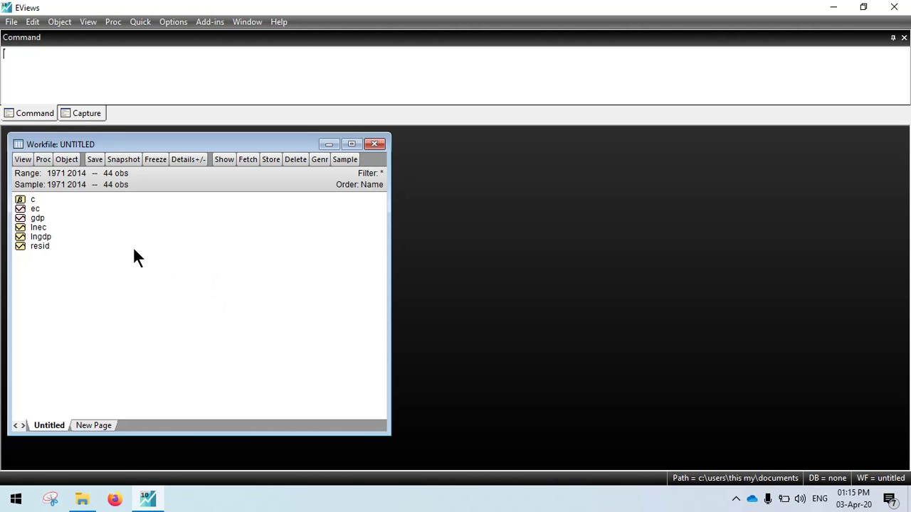
# Run an ADF test on LNEC levels with trend and intercept: t = -2.318600, prob 0.4148.
pyautogui.doubleClick(37, 227)
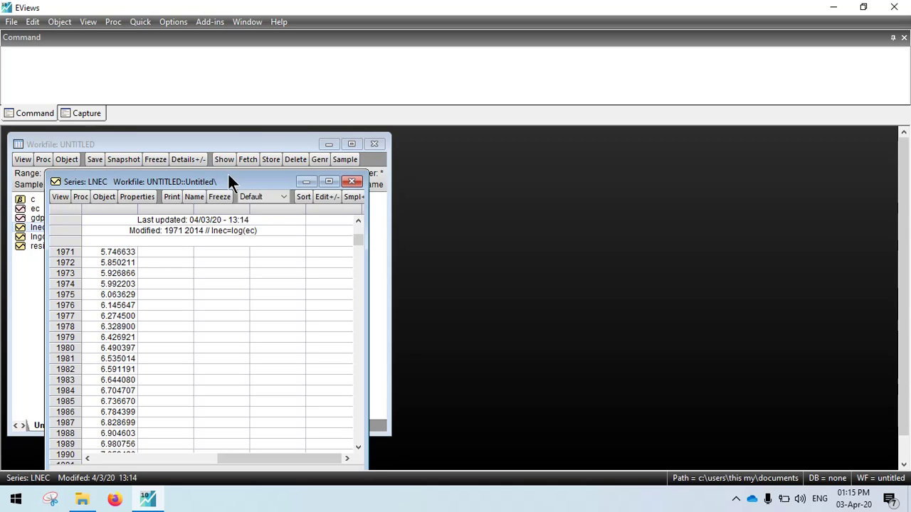
pyautogui.moveTo(256, 126); pyautogui.dragTo(256, 127)
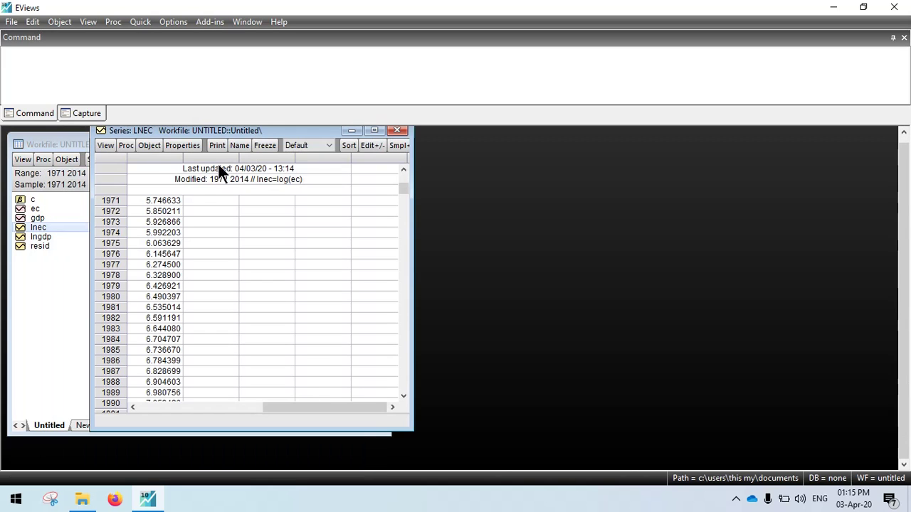
pyautogui.click(105, 146)
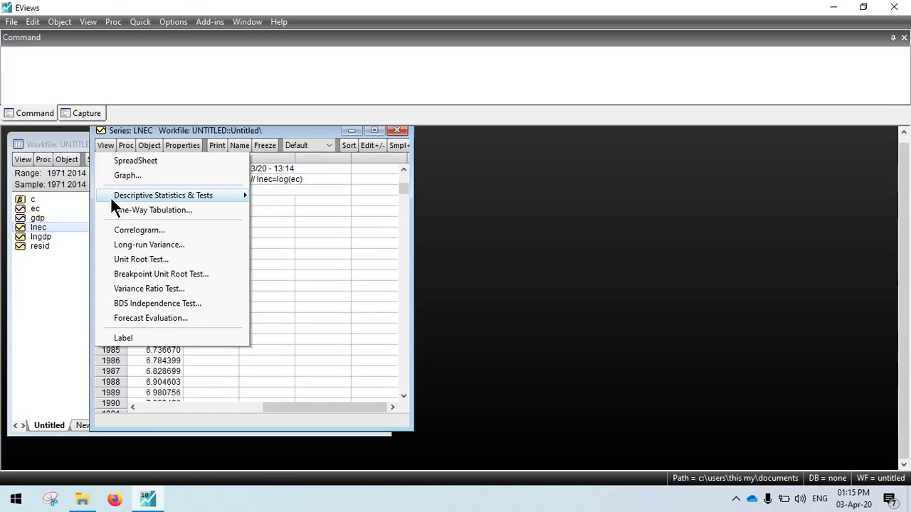
pyautogui.click(136, 258)
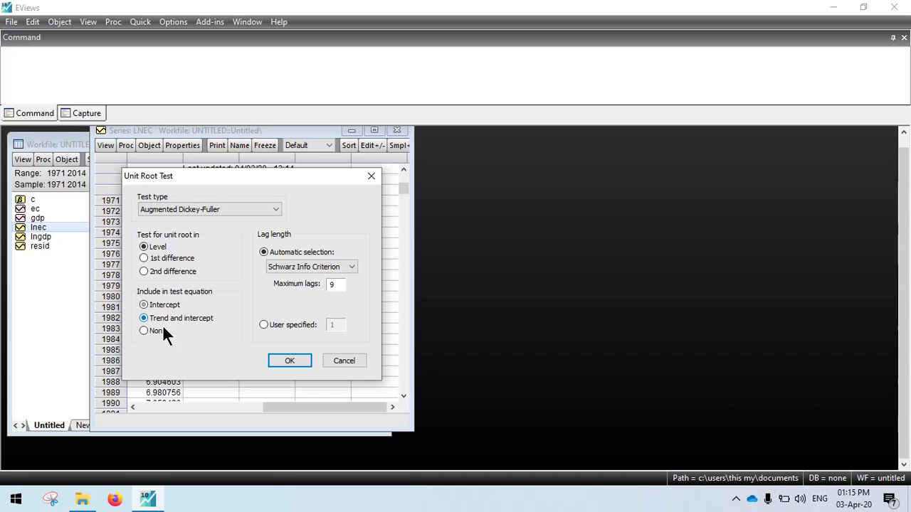
pyautogui.click(273, 362)
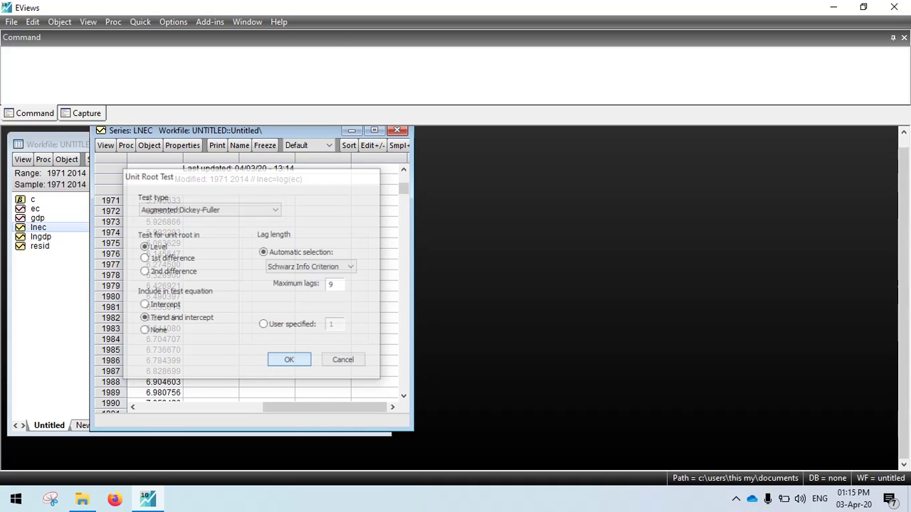
pyautogui.scroll(-1, 288, 351)
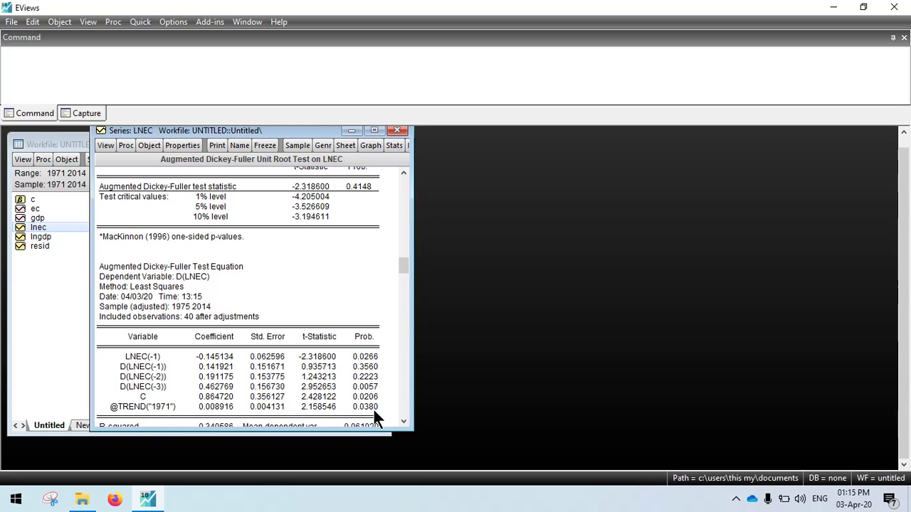
pyautogui.scroll(2, 373, 407)
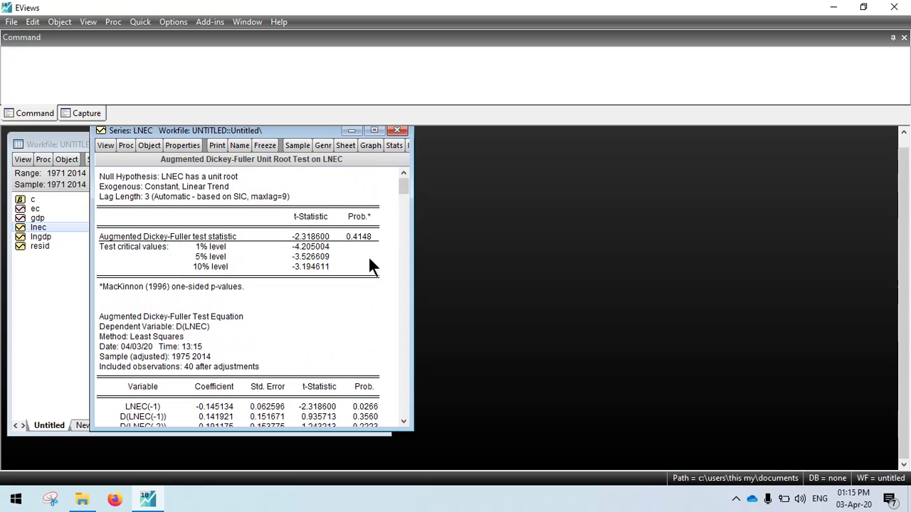
# Test LNEC's first difference with intercept only: t = -2.958664, prob 0.0489.
pyautogui.click(107, 145)
pyautogui.click(151, 260)
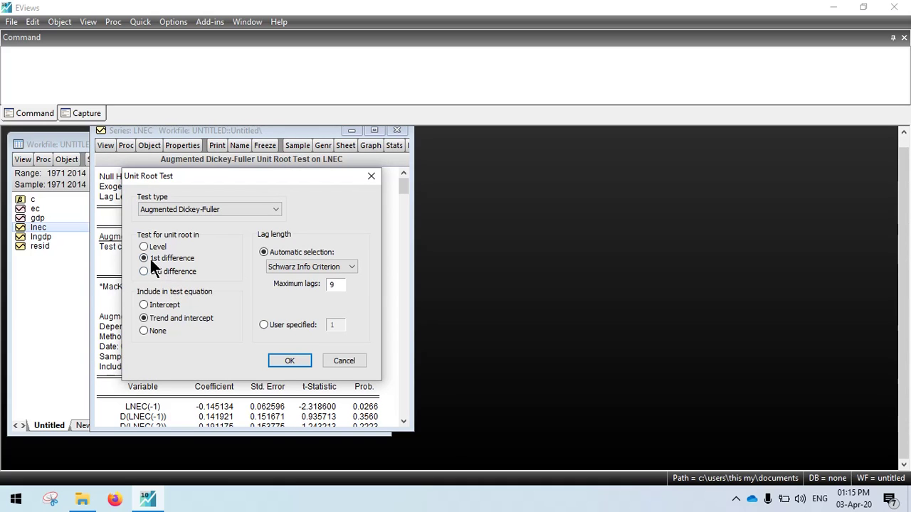
pyautogui.click(288, 360)
pyautogui.scroll(-6, 285, 352)
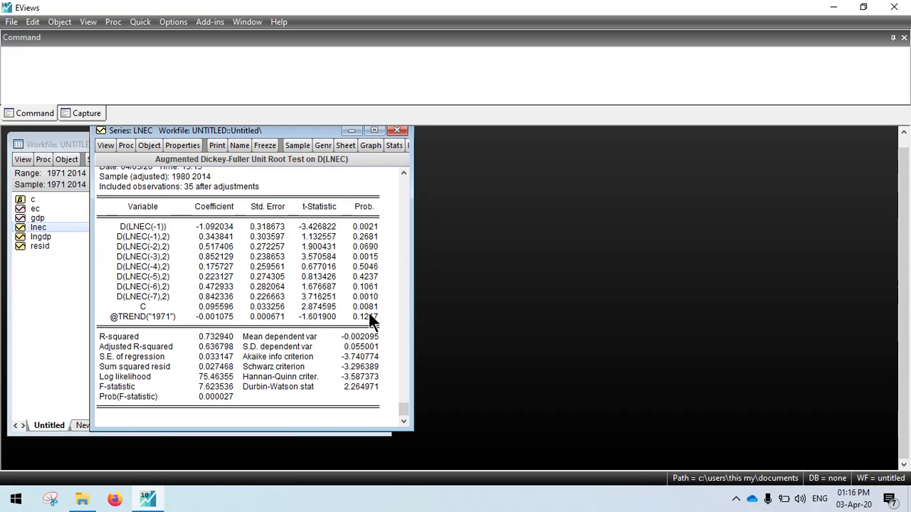
pyautogui.scroll(6, 370, 317)
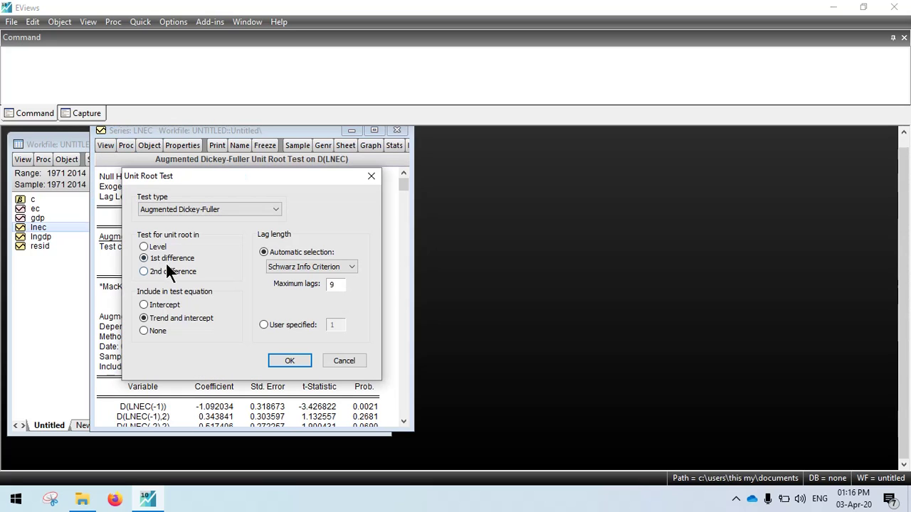
pyautogui.click(289, 361)
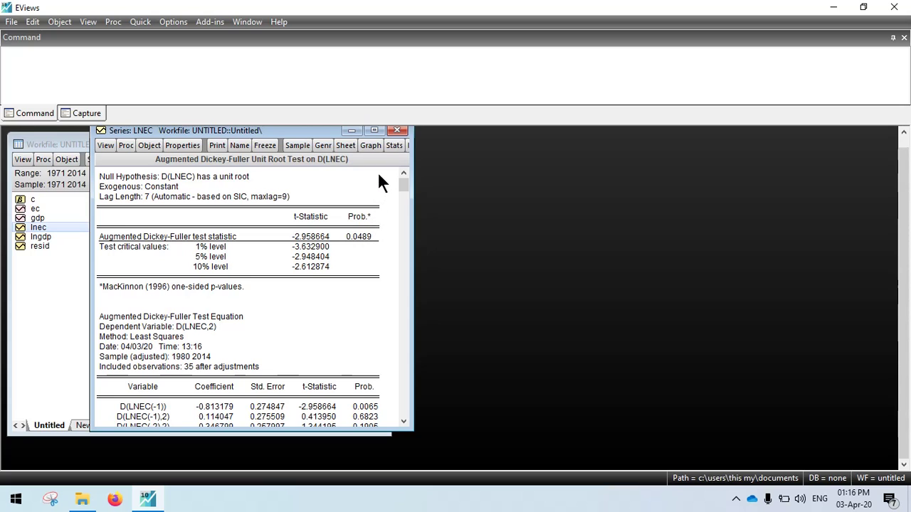
# Close the LNEC results and test LNGDP levels with trend and intercept: t = -2.205455, prob 0.4746.
pyautogui.click(396, 131)
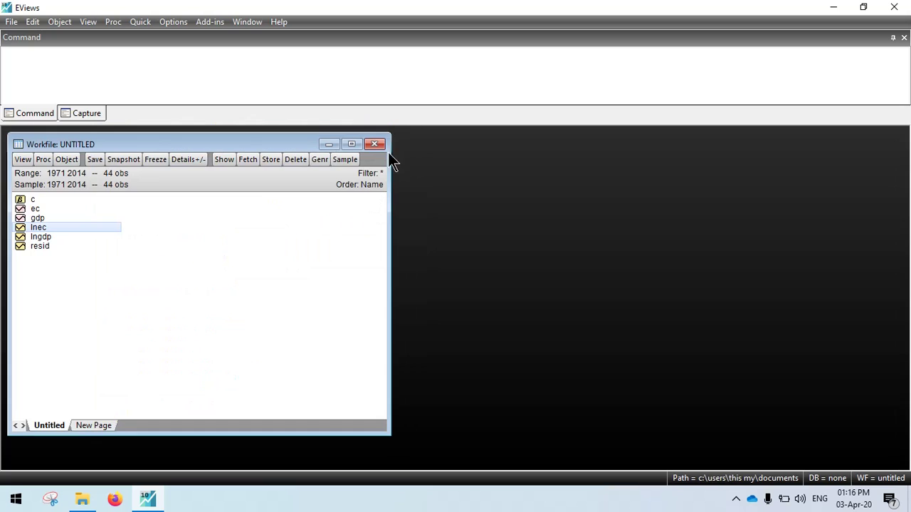
pyautogui.doubleClick(39, 237)
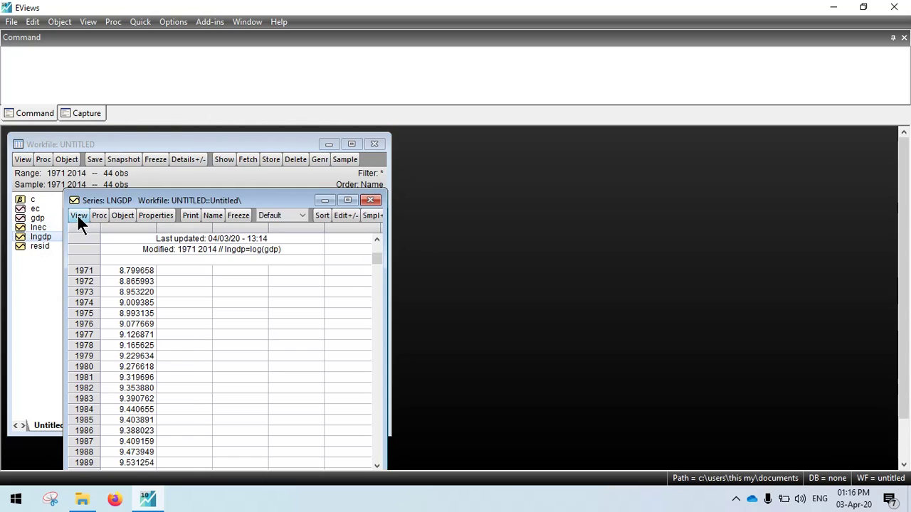
pyautogui.click(78, 215)
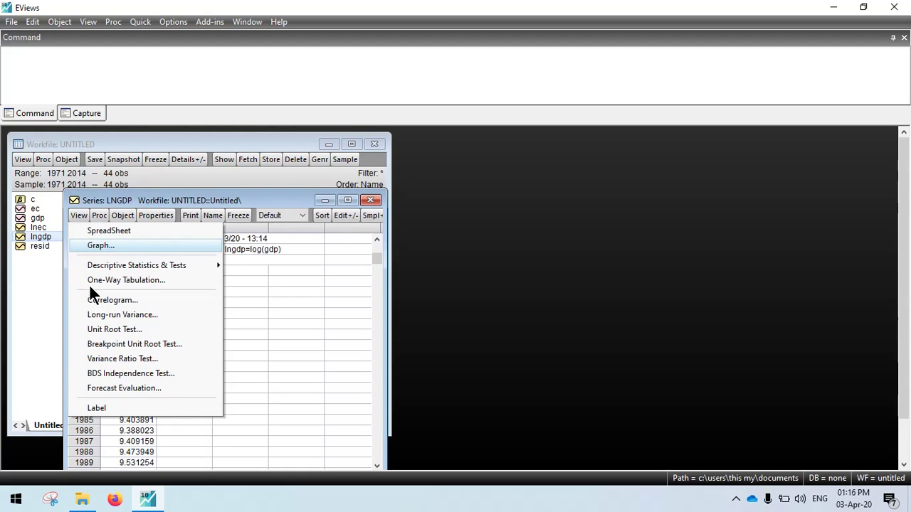
pyautogui.click(116, 330)
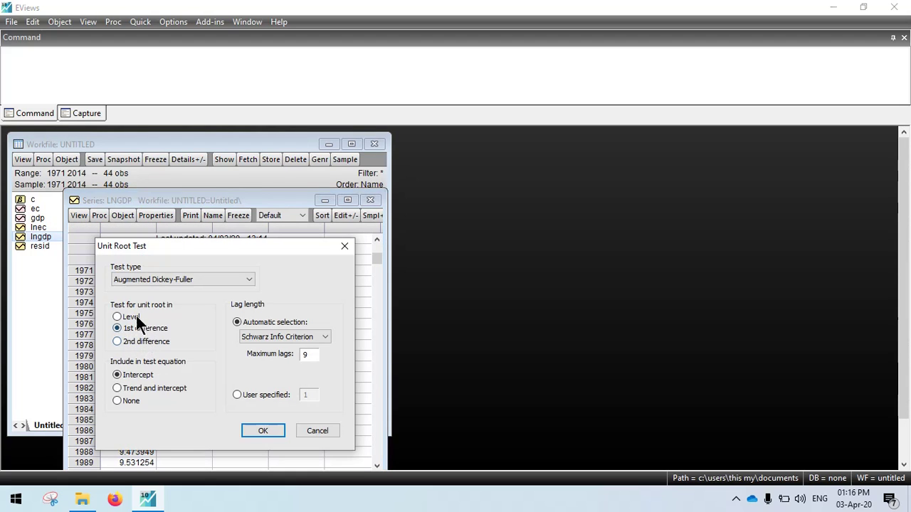
pyautogui.click(135, 317)
pyautogui.click(117, 388)
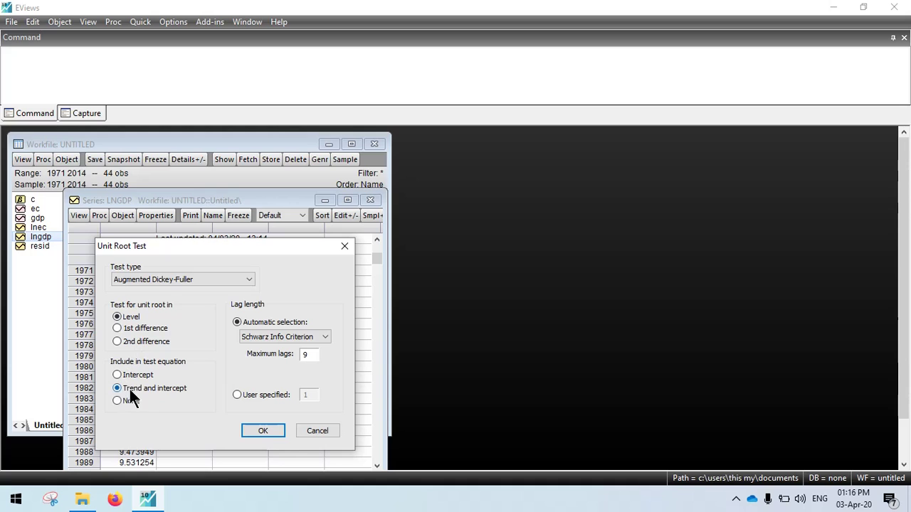
pyautogui.click(261, 432)
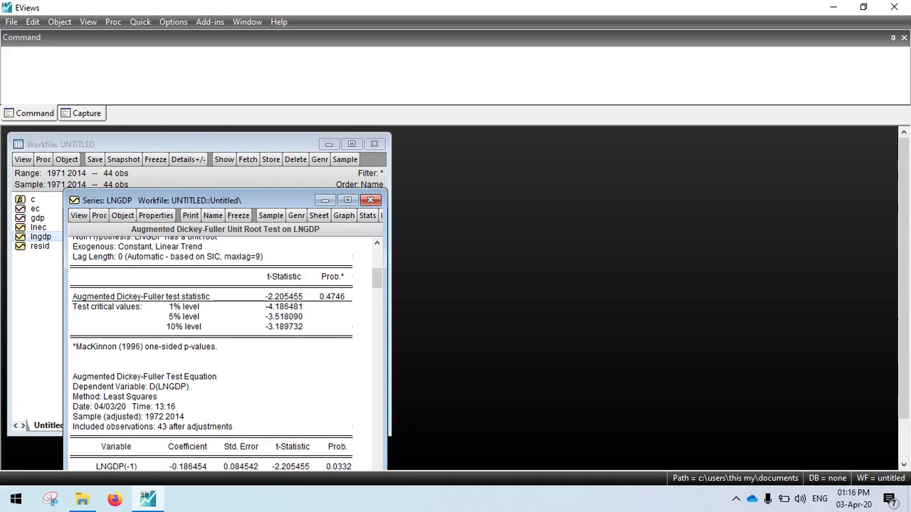
pyautogui.scroll(-1, 313, 306)
pyautogui.scroll(-5, 321, 289)
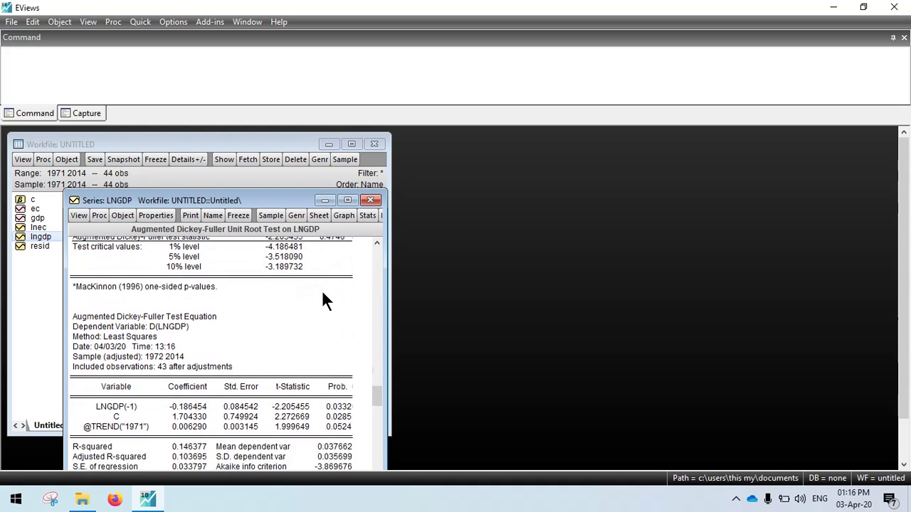
pyautogui.scroll(-4, 322, 290)
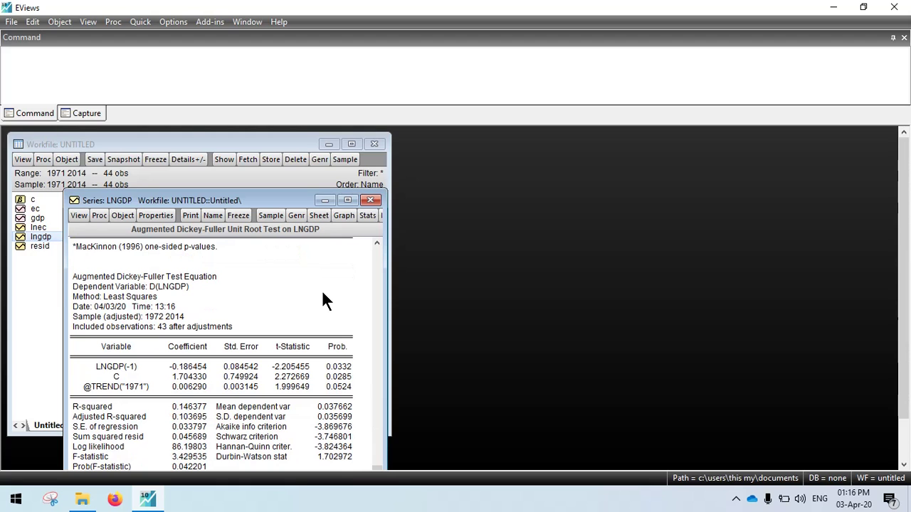
pyautogui.scroll(15, 348, 392)
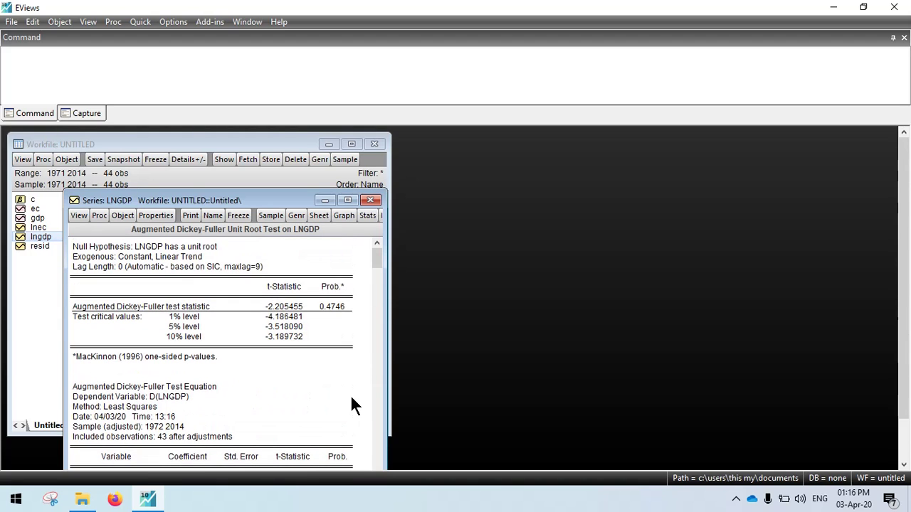
pyautogui.scroll(-15, 350, 400)
pyautogui.scroll(4, 346, 395)
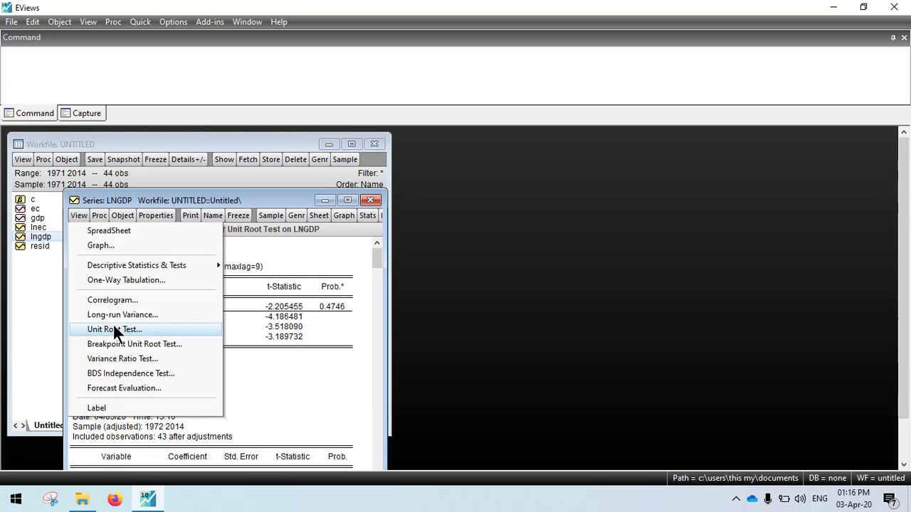
# Test LNGDP's first difference with trend and intercept: t = -5.747988.
pyautogui.click(125, 330)
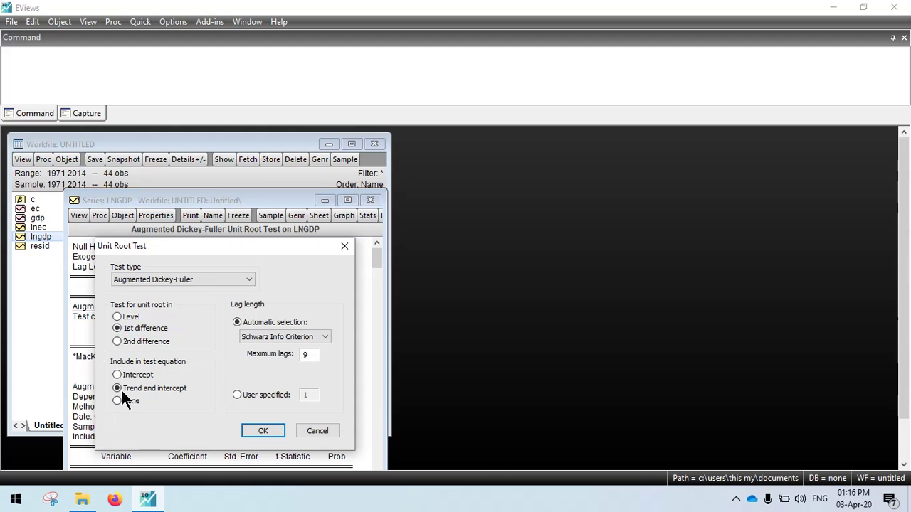
pyautogui.click(282, 433)
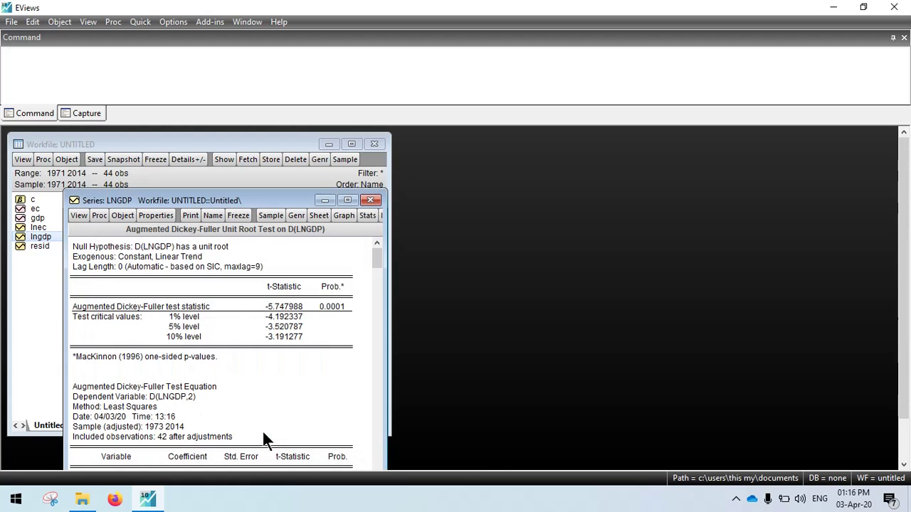
pyautogui.scroll(-4, 314, 340)
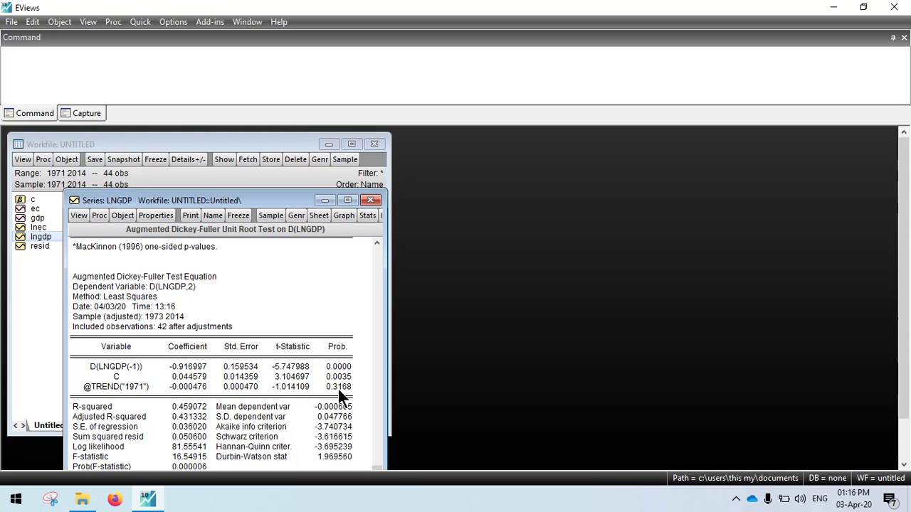
pyautogui.scroll(2, 340, 387)
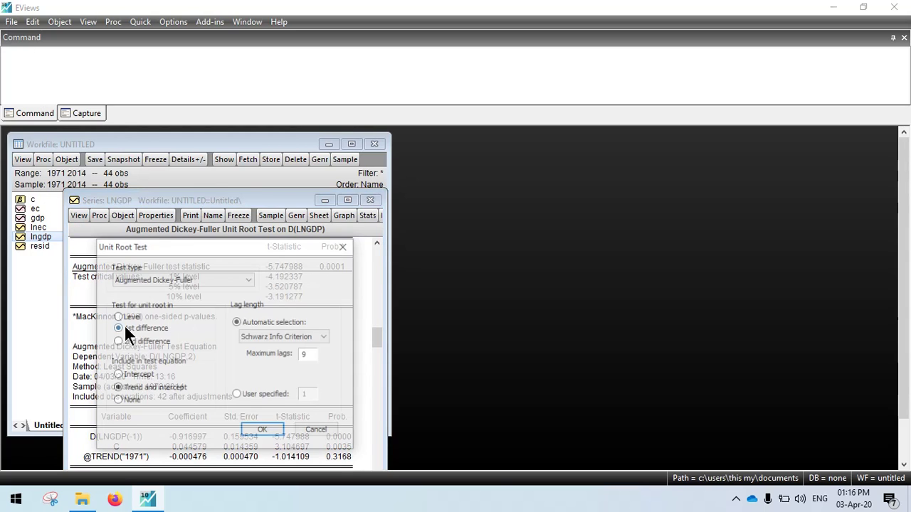
# Rerun the first-difference test intercept-only (t = -5.661017) and close the LNGDP results.
pyautogui.click(119, 375)
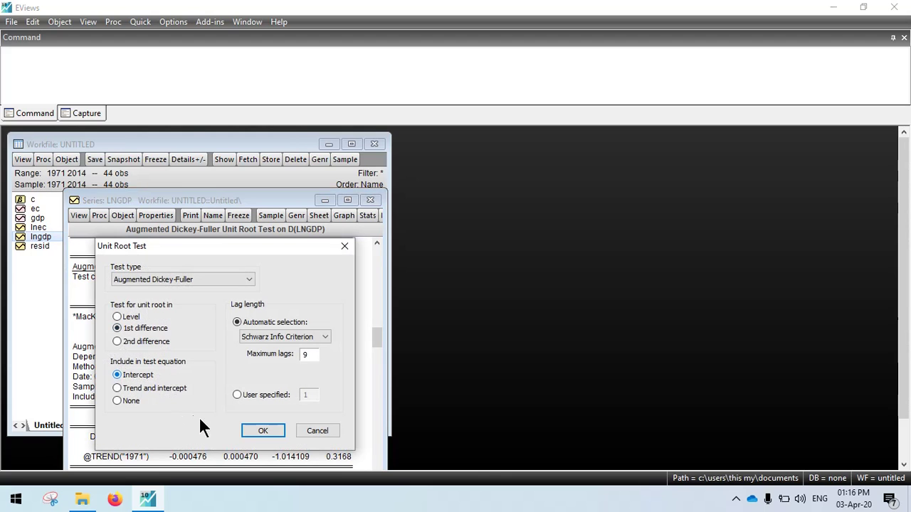
pyautogui.click(262, 429)
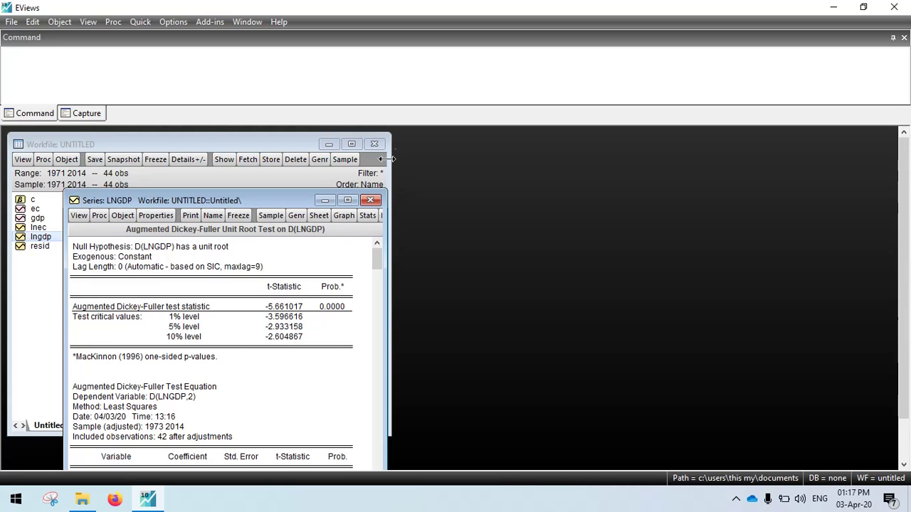
pyautogui.click(370, 200)
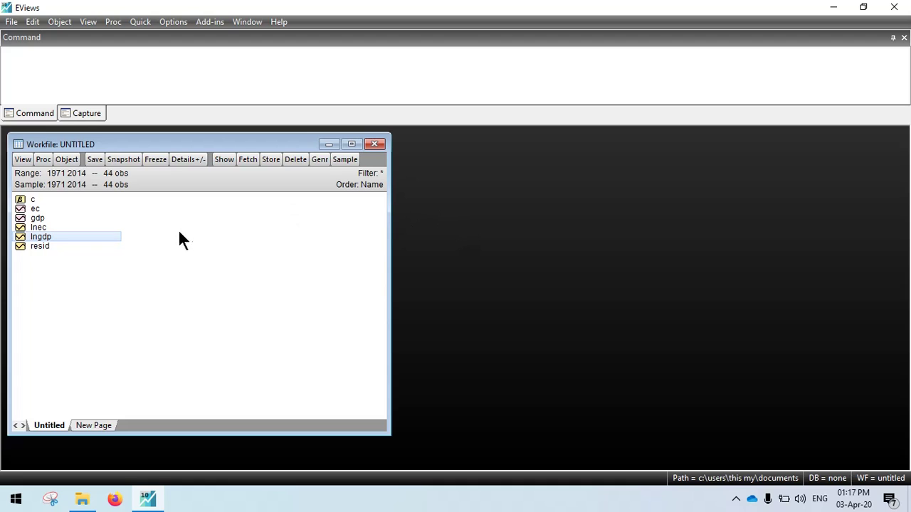
# Open LNGDP and LNEC together as a standard VAR with lags 1 2 and estimate it.
pyautogui.keyDown('ctrl'); pyautogui.click(42, 226); pyautogui.keyUp('ctrl')
pyautogui.rightClick(86, 227)
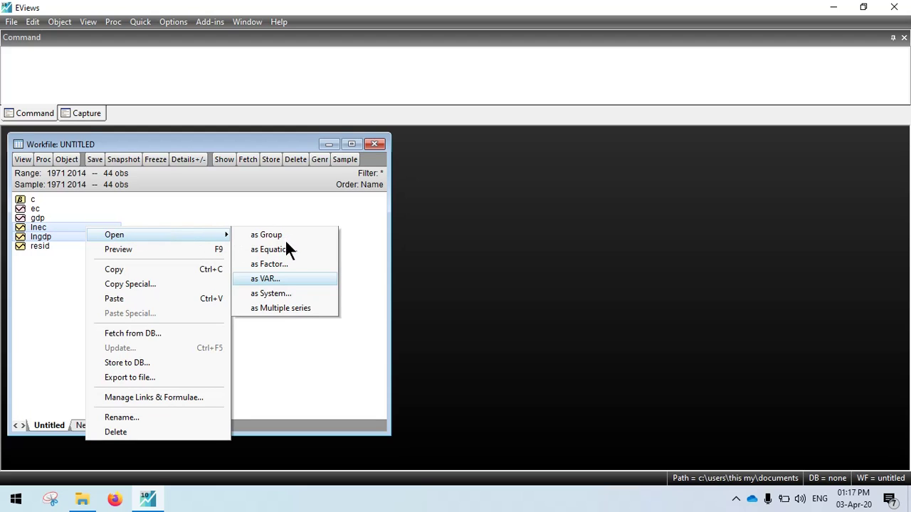
pyautogui.click(278, 279)
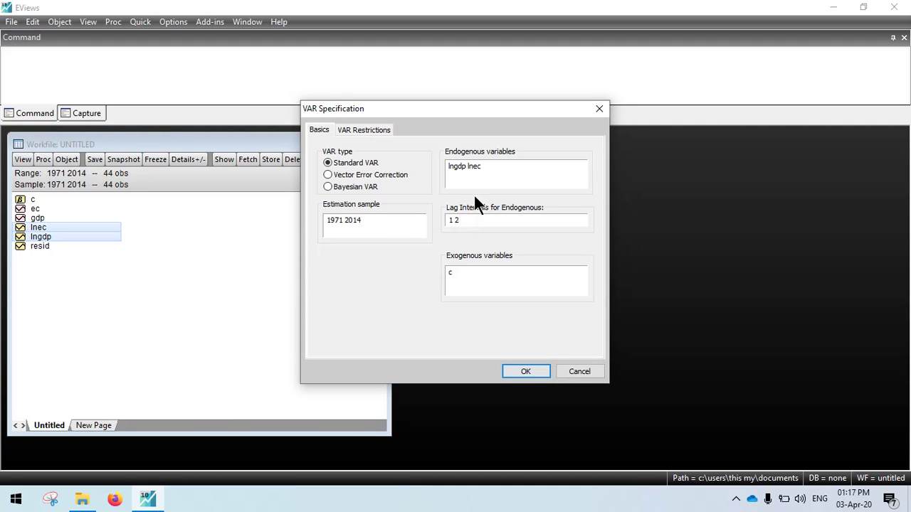
pyautogui.click(522, 377)
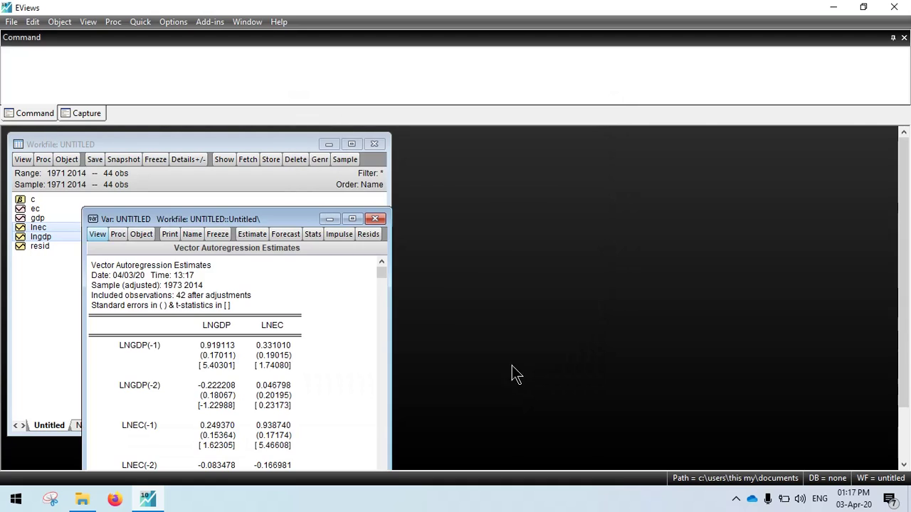
# Compute the VAR lag order selection criteria up to 8 lags.
pyautogui.click(98, 234)
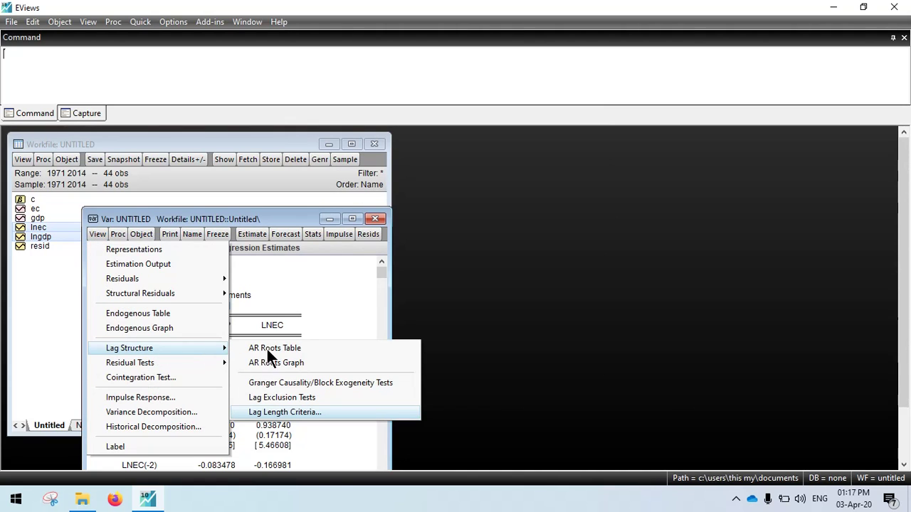
pyautogui.click(285, 413)
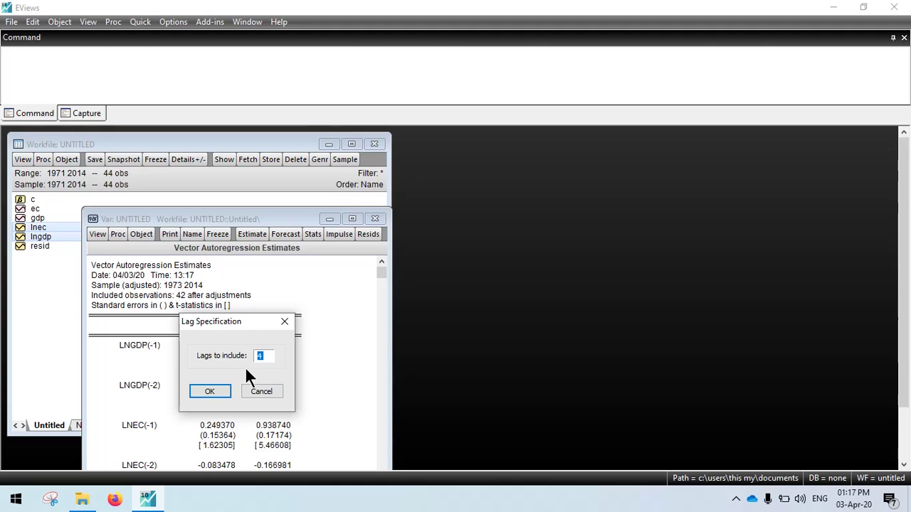
pyautogui.write('8')
pyautogui.click(213, 393)
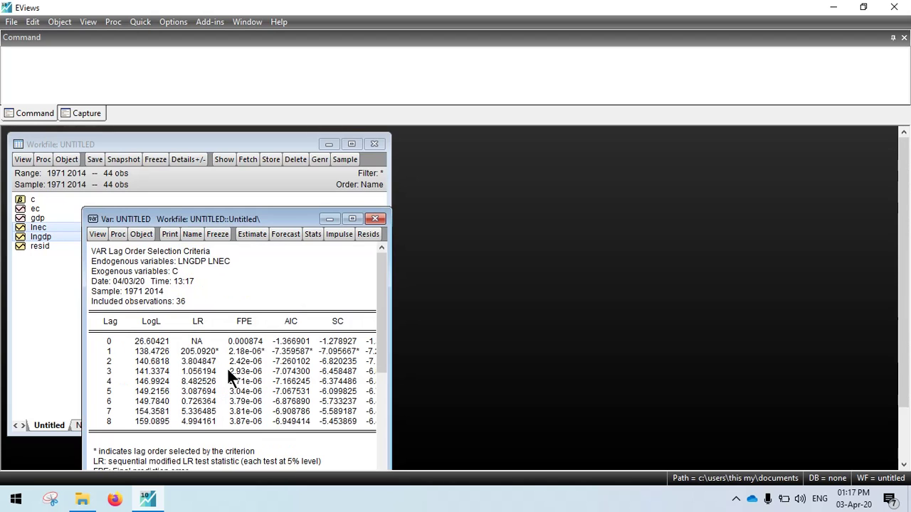
# Restore the workfile window and bring the lag-order results to the front, moved up and right.
pyautogui.click(351, 144)
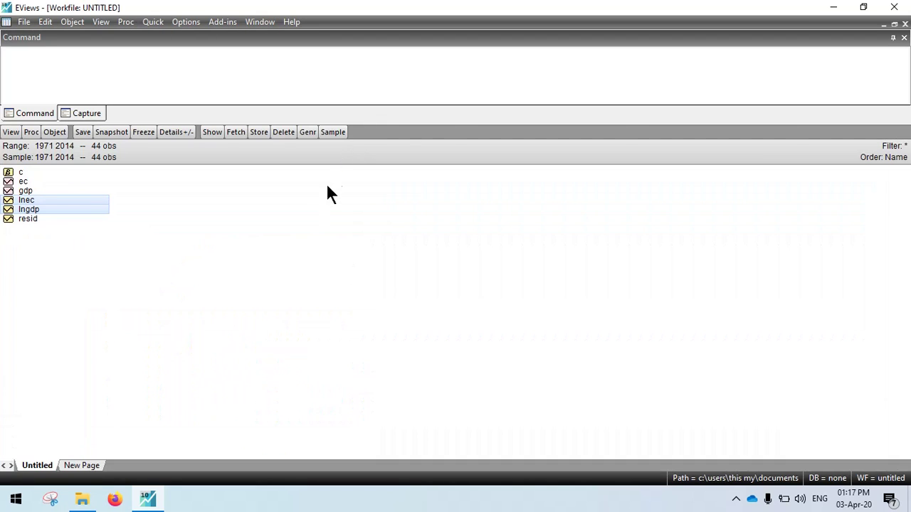
pyautogui.click(894, 24)
pyautogui.click(333, 451)
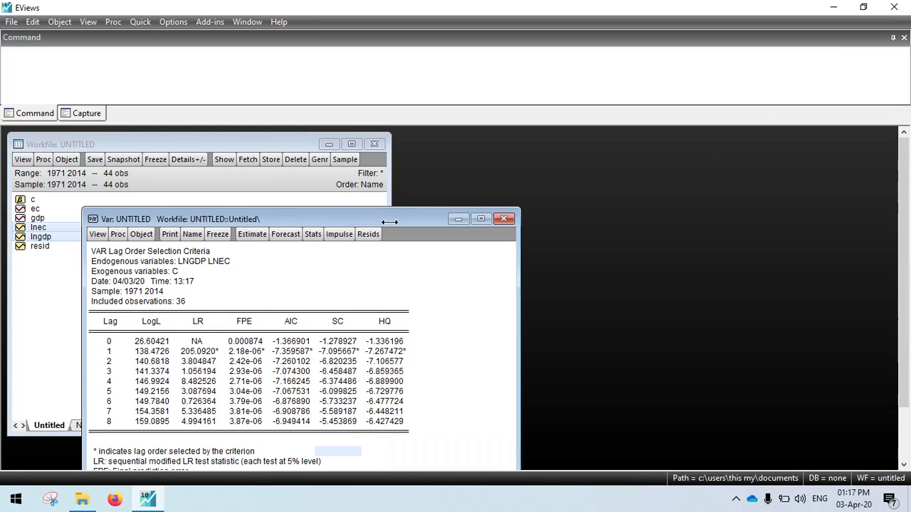
pyautogui.moveTo(389, 222); pyautogui.dragTo(439, 150)
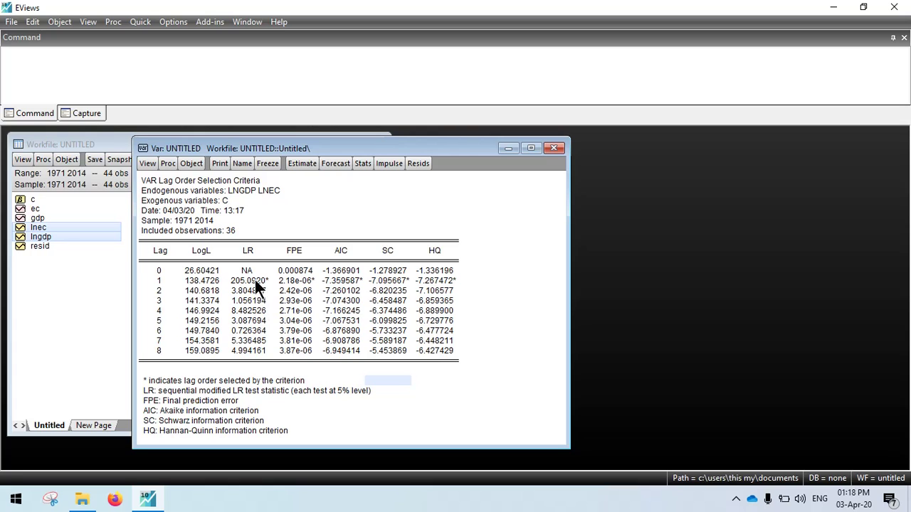
# Show the VAR lag exclusion Wald tests, then close the VAR and answer the delete prompt.
pyautogui.click(146, 163)
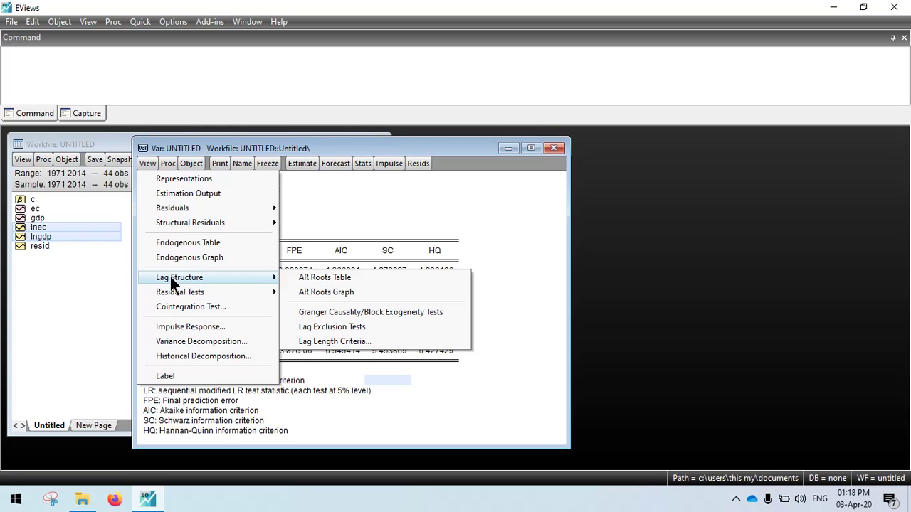
pyautogui.click(332, 327)
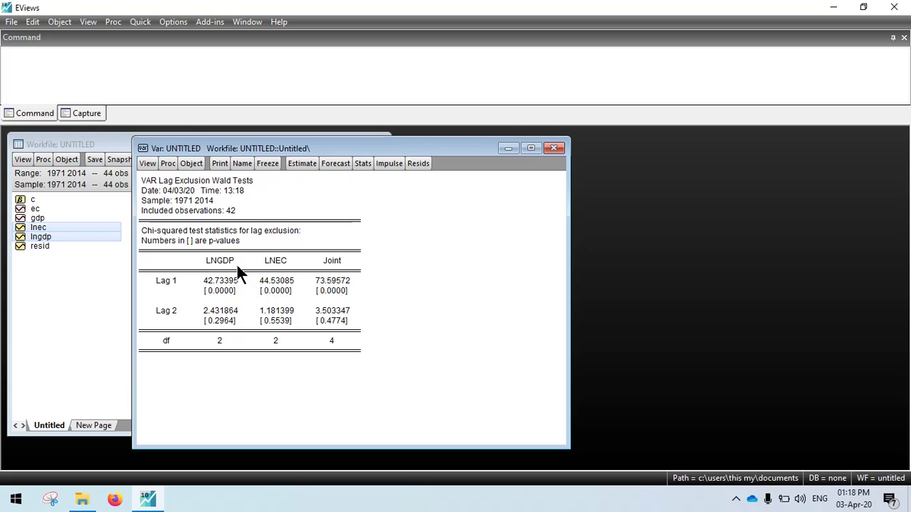
pyautogui.click(554, 149)
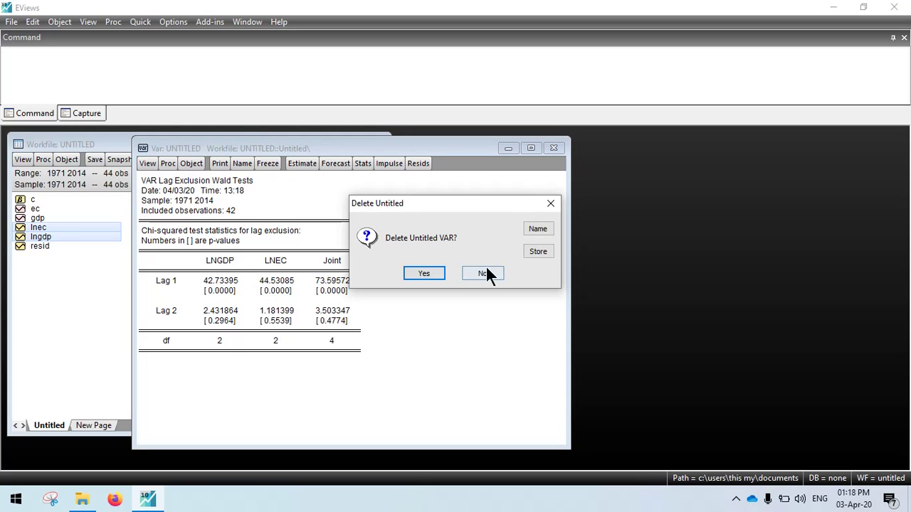
pyautogui.click(424, 275)
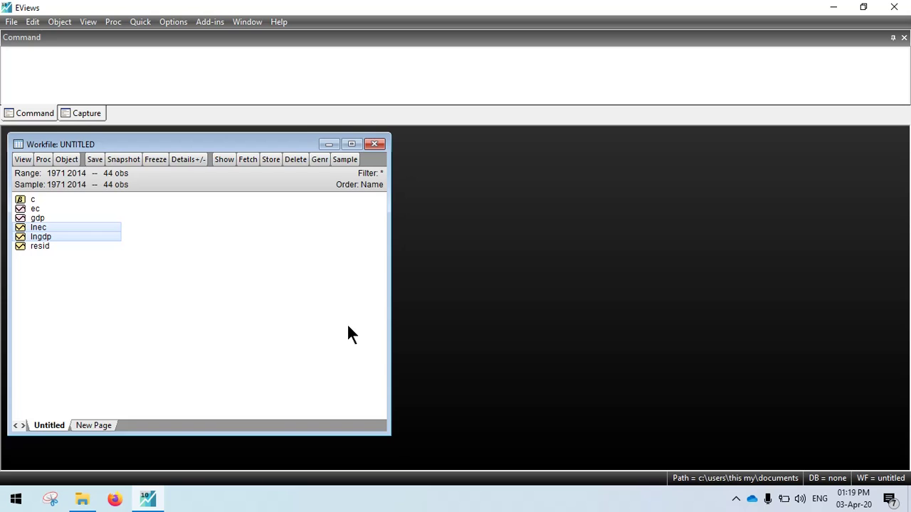
# Select the lngdp and lnec series and open them together as a group.
pyautogui.click(222, 297)
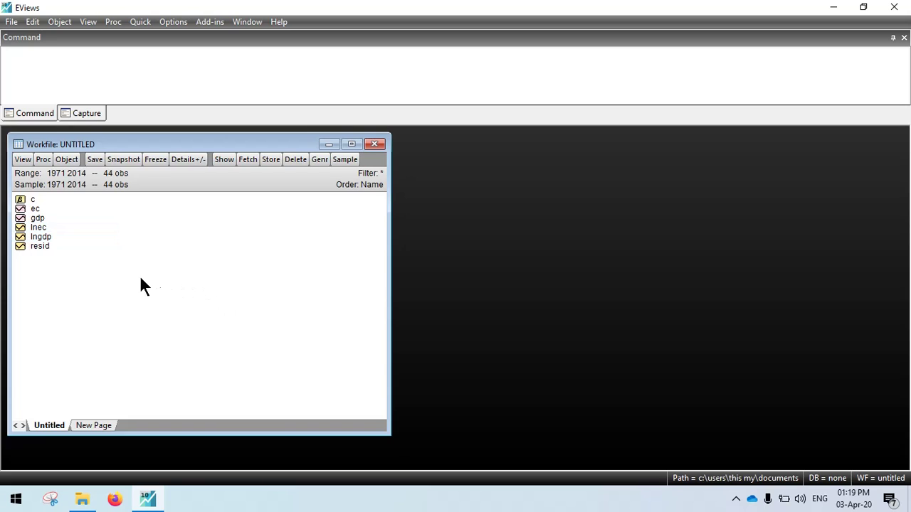
pyautogui.click(36, 236)
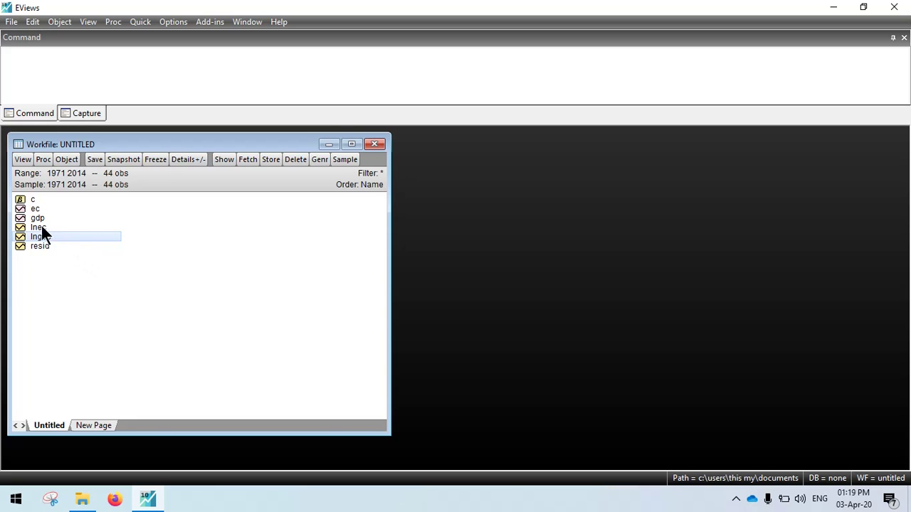
pyautogui.keyDown('ctrl'); pyautogui.click(44, 226); pyautogui.keyUp('ctrl')
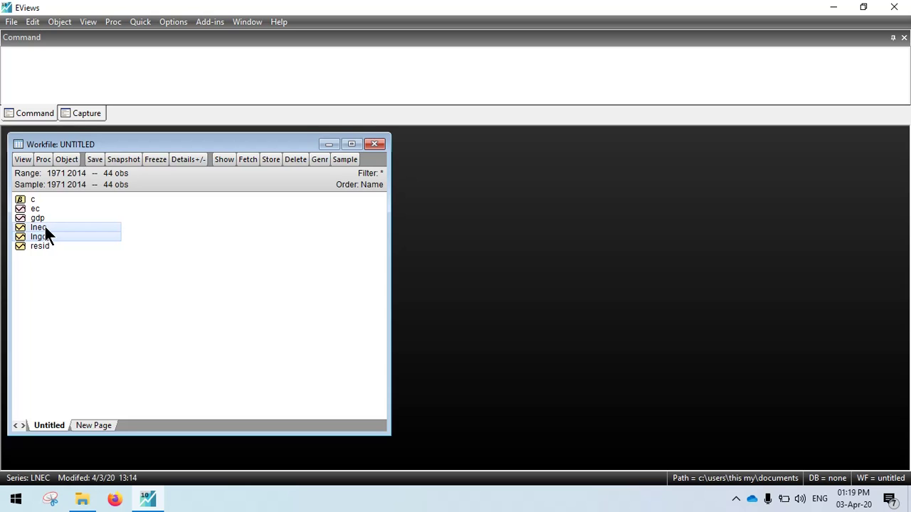
pyautogui.rightClick(46, 232)
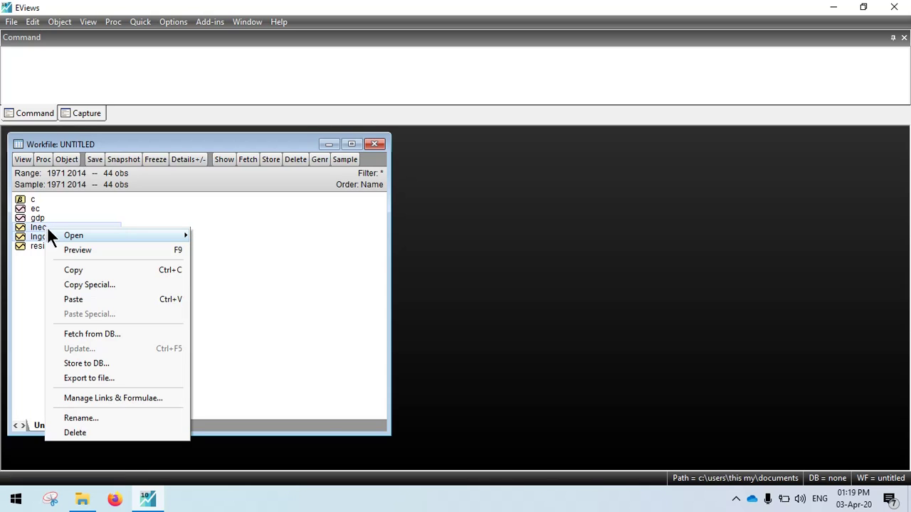
pyautogui.click(211, 240)
# Set up a Johansen system cointegration test on the group with intercept, no trend and lags 1 1.
pyautogui.click(115, 251)
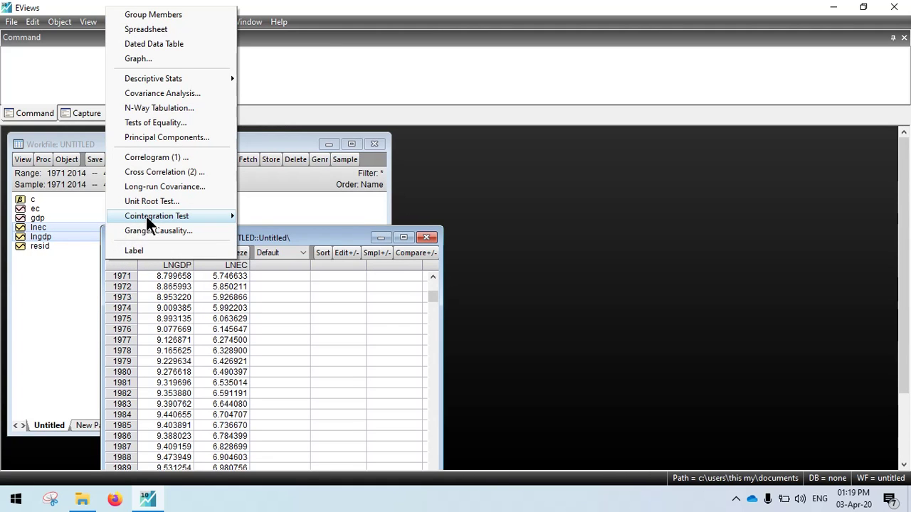
pyautogui.moveTo(185, 215)
pyautogui.click(270, 215)
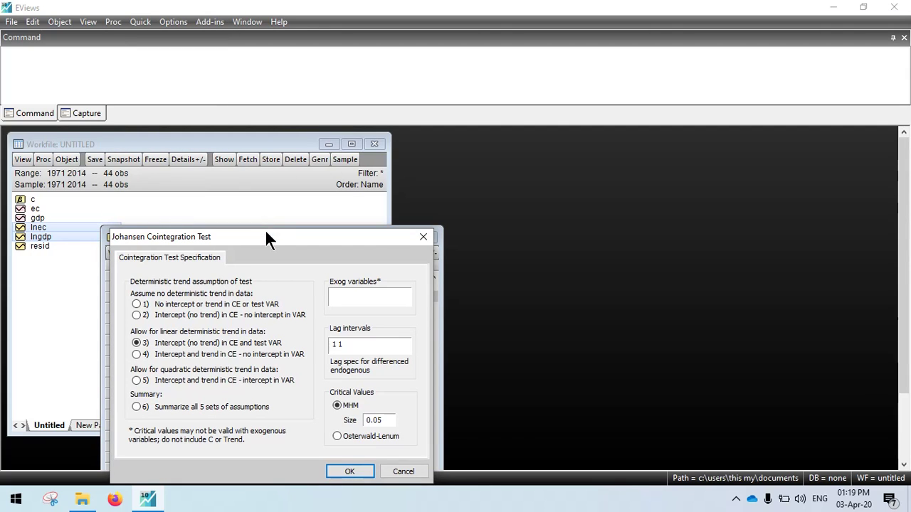
pyautogui.moveTo(265, 240); pyautogui.dragTo(384, 130)
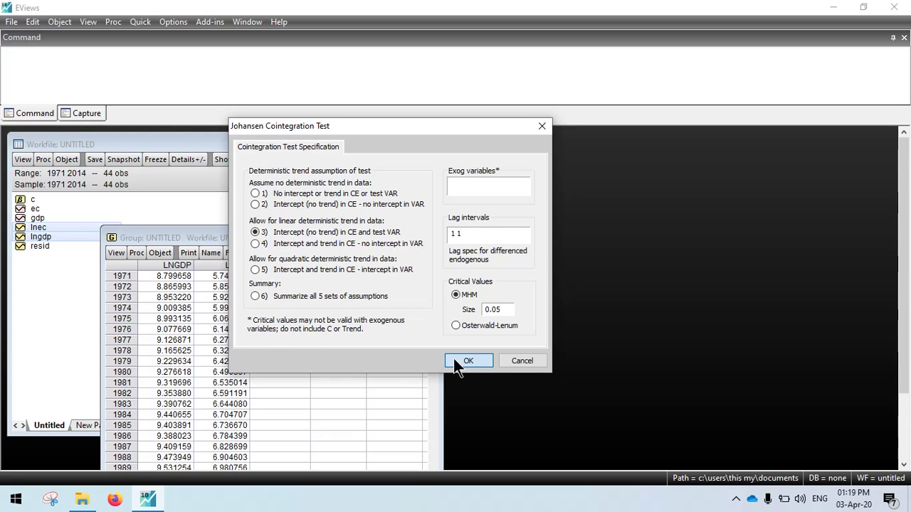
# Run the Johansen test: trace finds 1 cointegrating equation (p 0.0450), max-eigenvalue none (p 0.0727).
pyautogui.press('Return')
pyautogui.moveTo(353, 135); pyautogui.dragTo(359, 135)
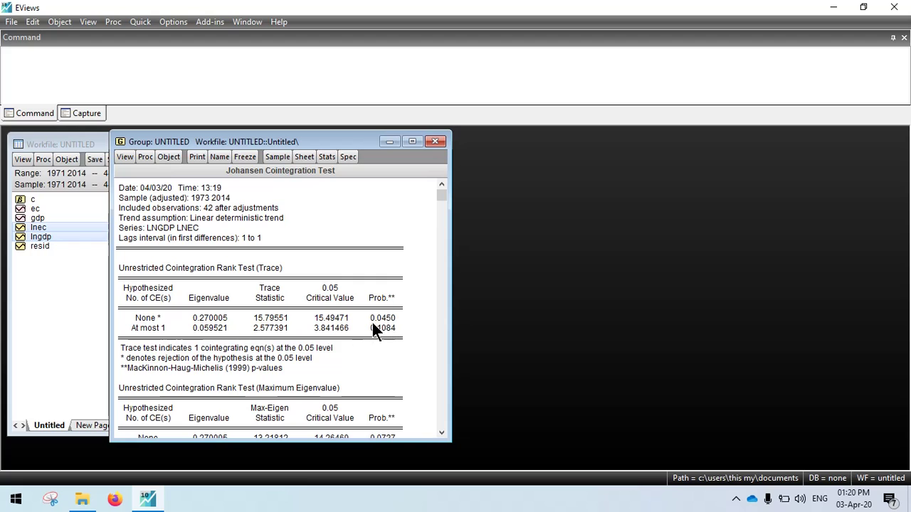
pyautogui.scroll(-1, 373, 322)
pyautogui.scroll(-1, 376, 331)
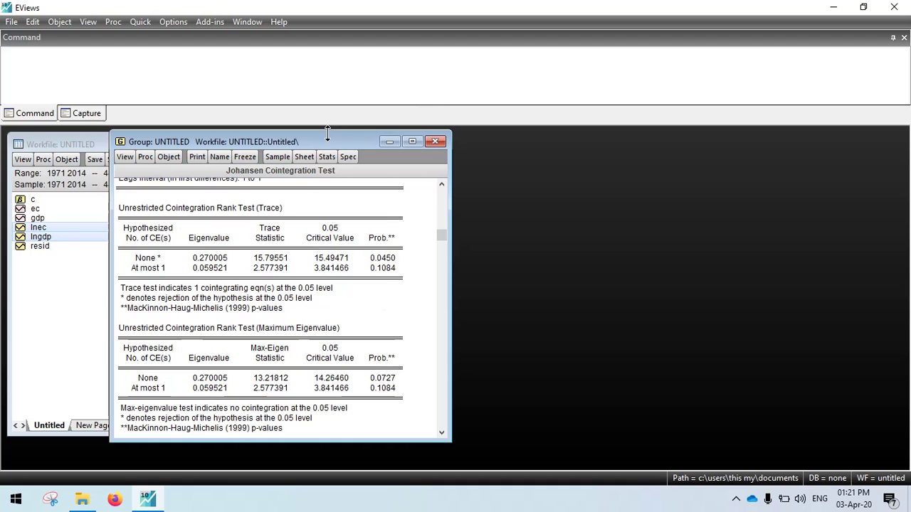
pyautogui.moveTo(326, 142); pyautogui.dragTo(677, 143)
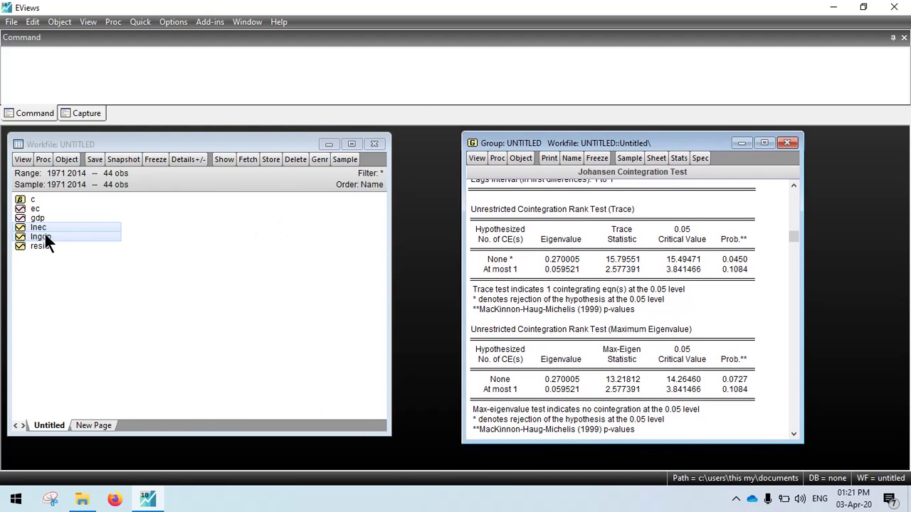
# Estimate a vector error correction model of lngdp and lnec with lag intervals 1 1.
pyautogui.rightClick(51, 230)
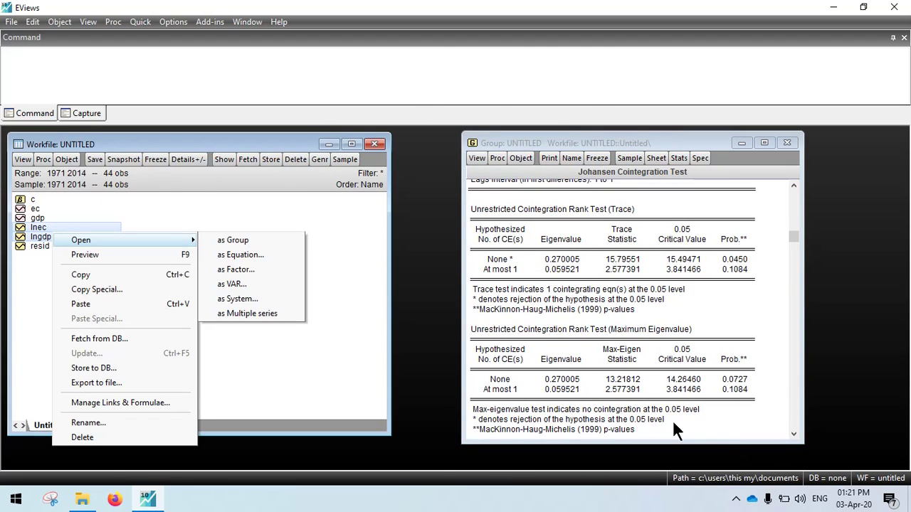
pyautogui.click(239, 284)
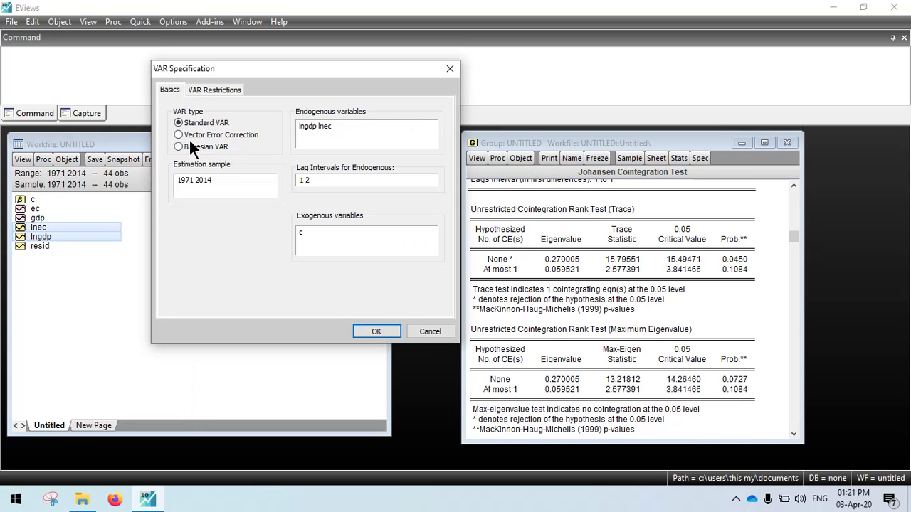
pyautogui.click(177, 133)
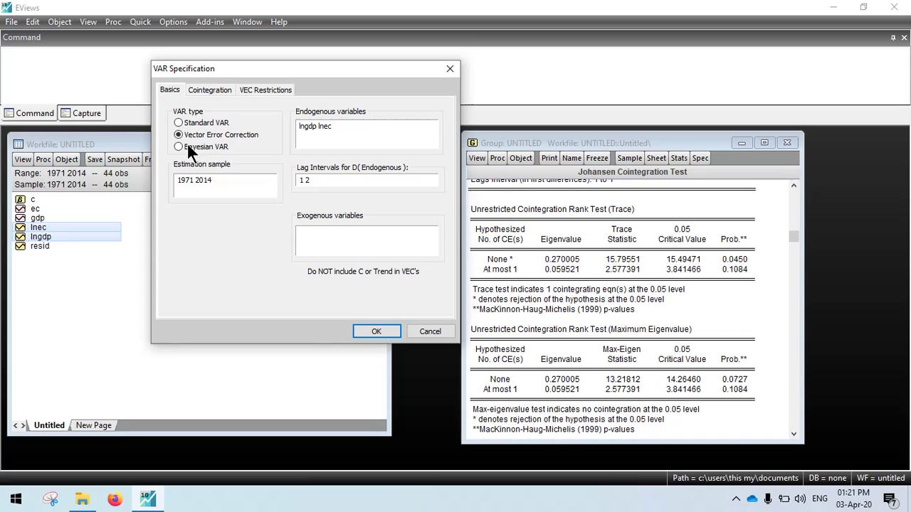
pyautogui.click(323, 184)
pyautogui.press('BackSpace')
pyautogui.write('1')
pyautogui.click(371, 332)
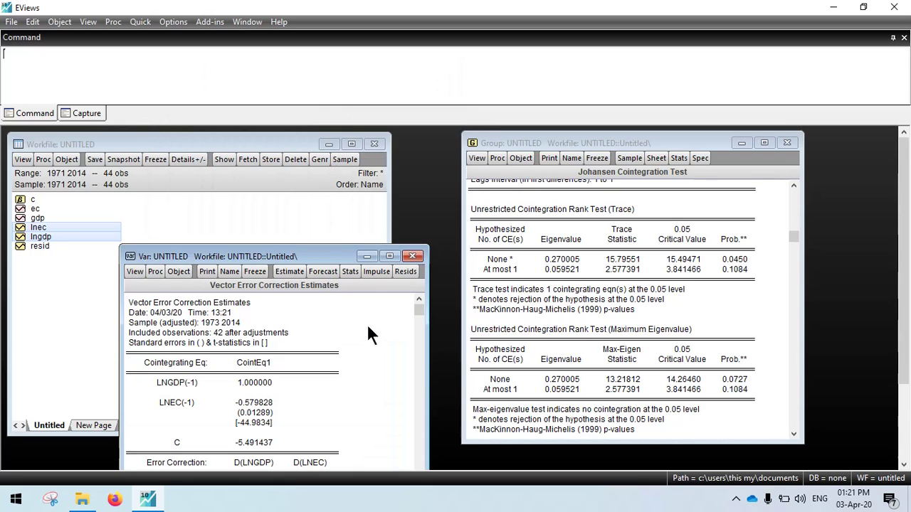
pyautogui.moveTo(305, 254); pyautogui.dragTo(291, 138)
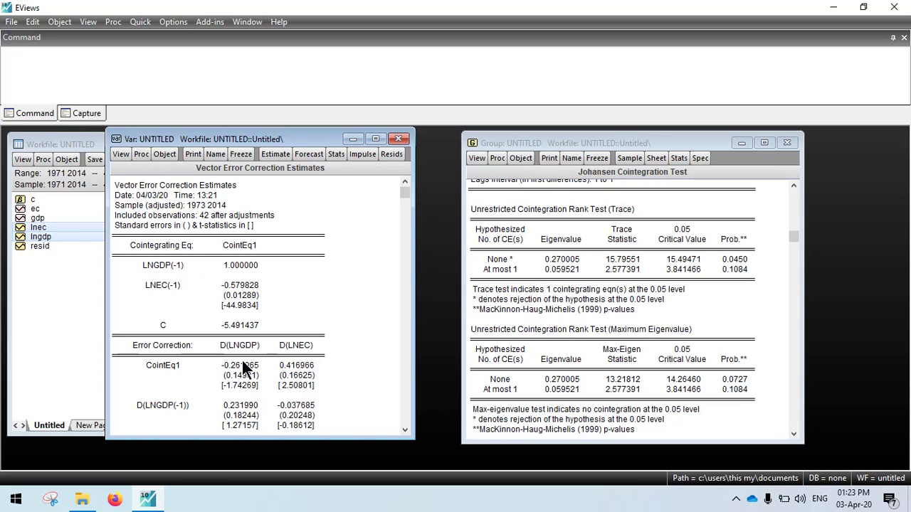
pyautogui.scroll(-1, 246, 365)
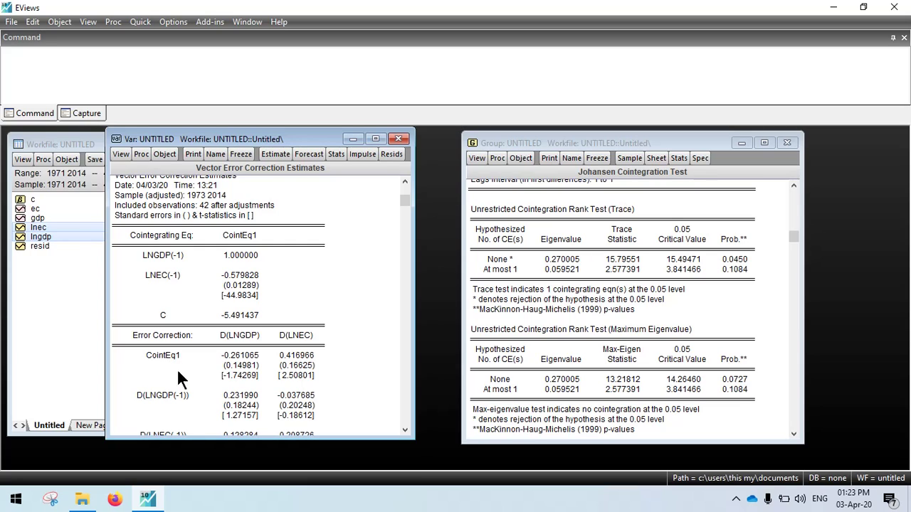
# Build a system by variable from the VECM and copy the D(LNGDP) equation with C(1)–C(4).
pyautogui.click(114, 22)
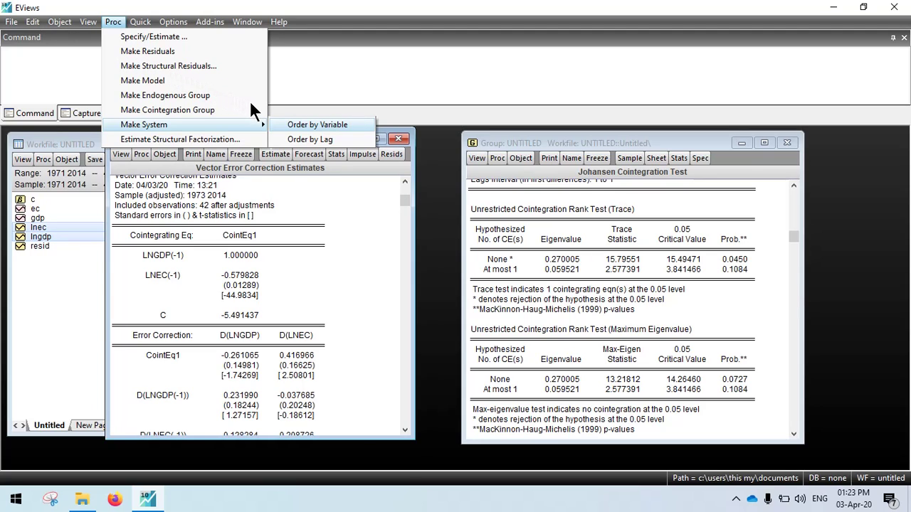
pyautogui.click(297, 125)
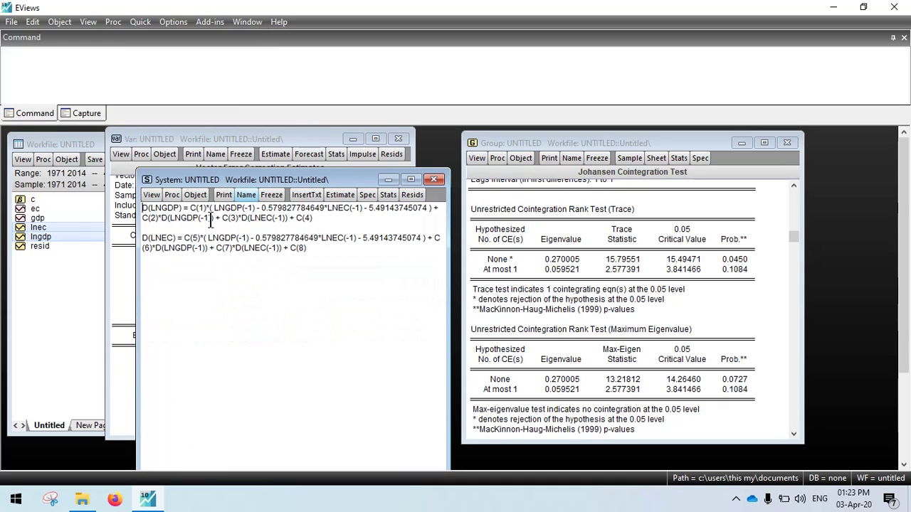
pyautogui.moveTo(318, 221); pyautogui.dragTo(142, 206)
pyautogui.rightClick(163, 210)
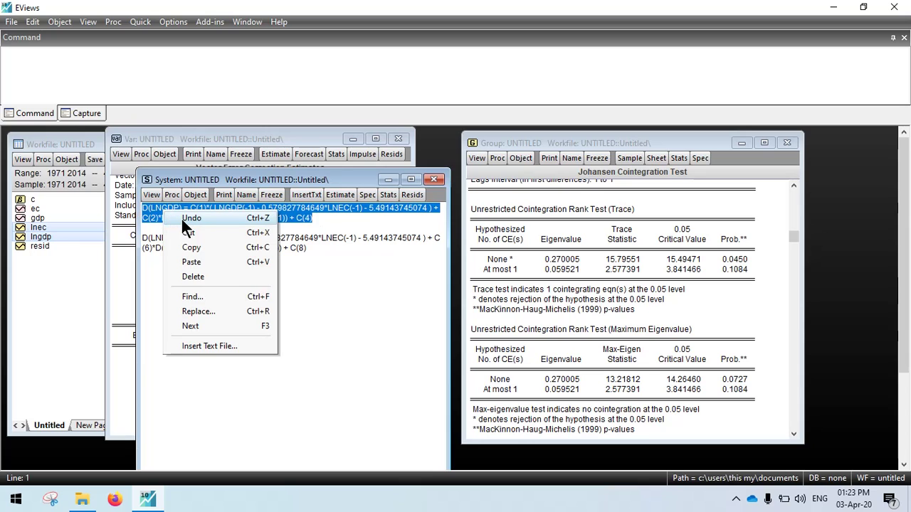
pyautogui.click(192, 246)
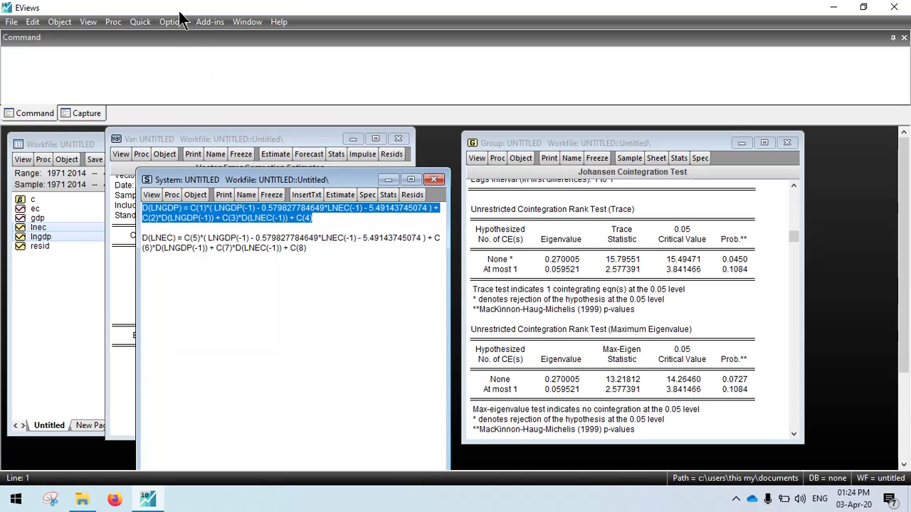
pyautogui.click(140, 22)
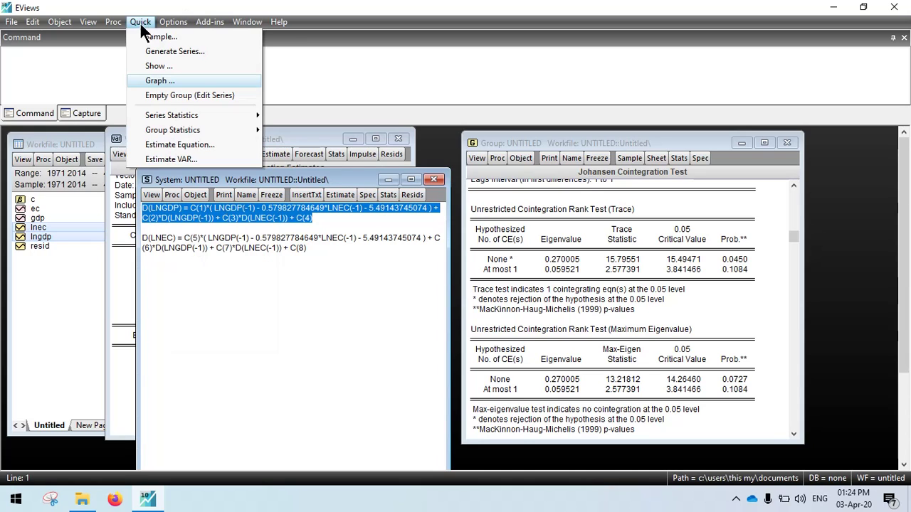
# Estimate the pasted D(LNGDP) equation by least squares: C(1) = -0.261065, R-squared 0.114034.
pyautogui.click(193, 144)
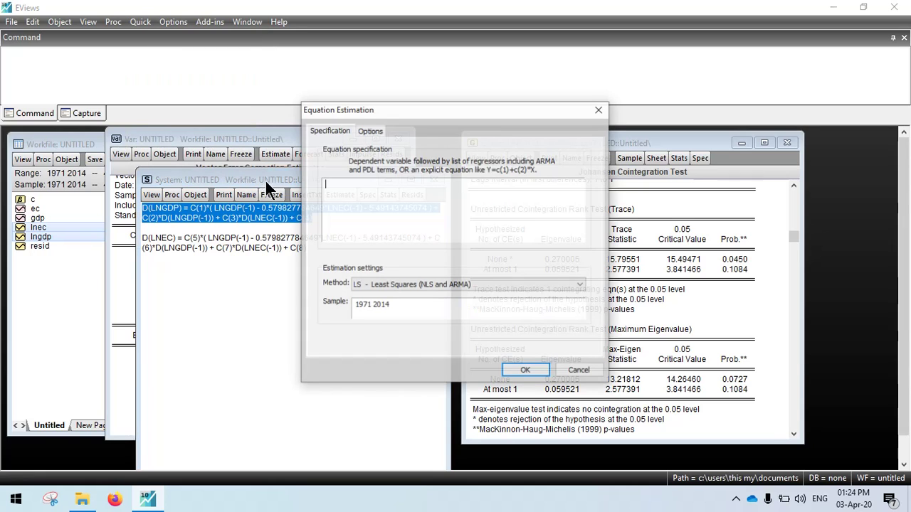
pyautogui.rightClick(378, 197)
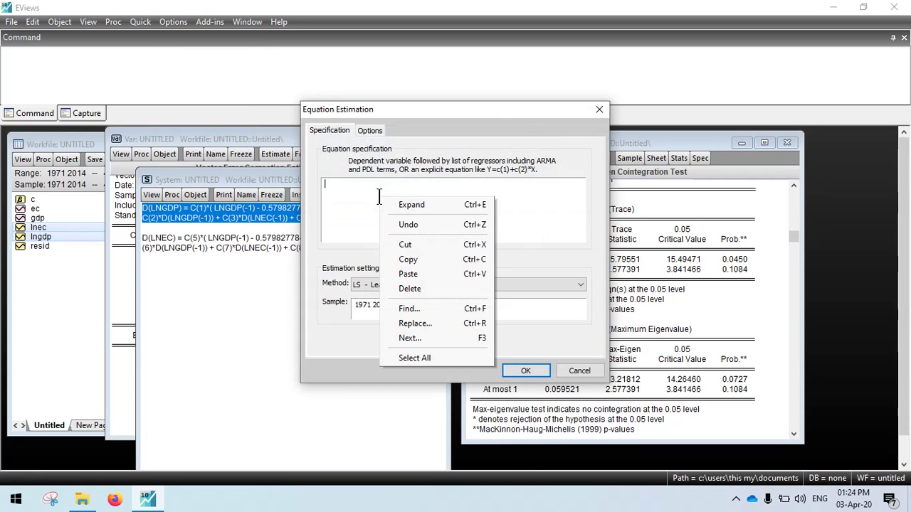
pyautogui.click(408, 274)
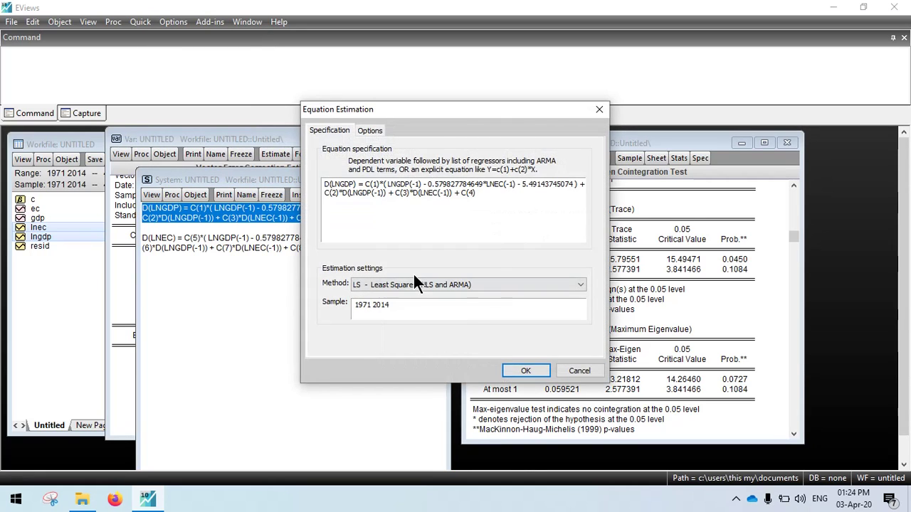
pyautogui.click(525, 371)
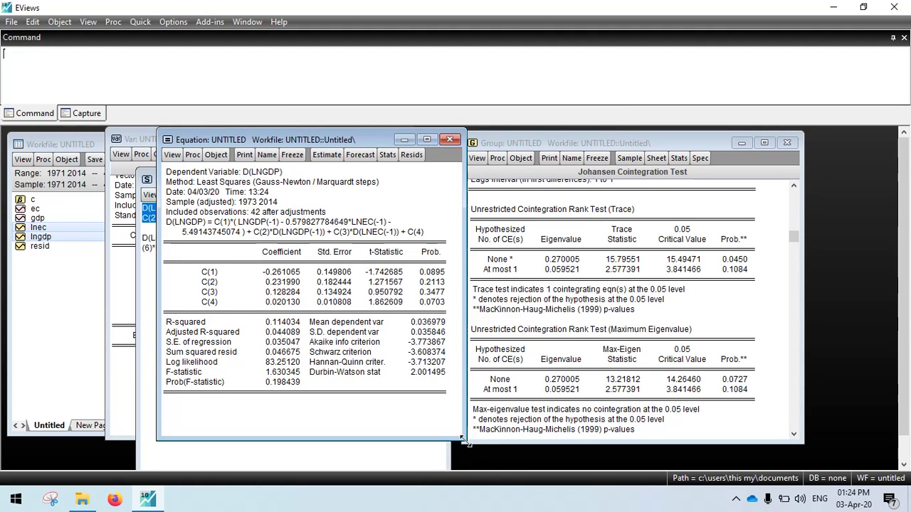
pyautogui.moveTo(462, 439); pyautogui.dragTo(548, 441)
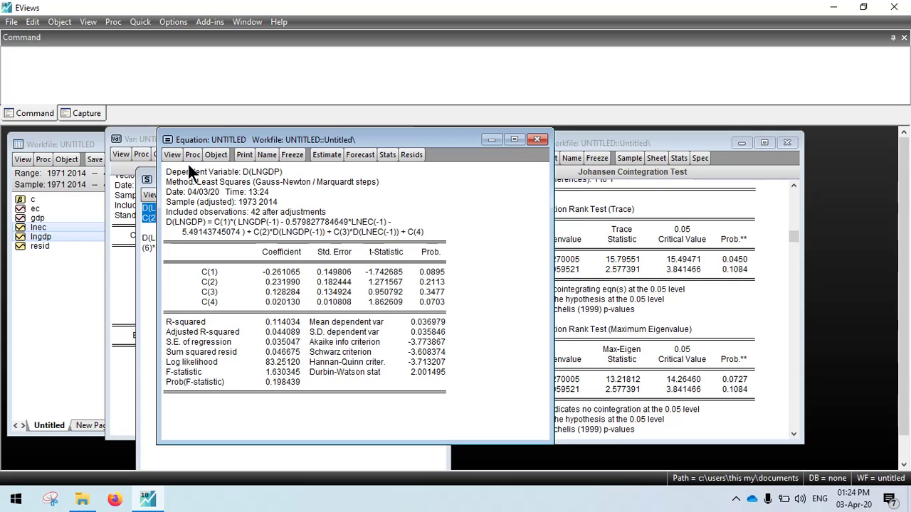
# Run a Wald test of c(3)=0 on the D(LNGDP) equation, giving probability 0.3477.
pyautogui.click(170, 153)
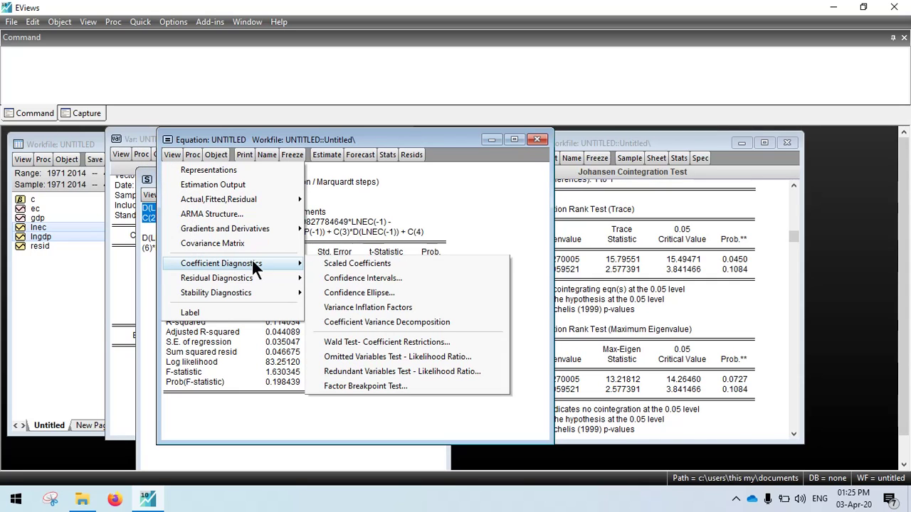
pyautogui.click(356, 342)
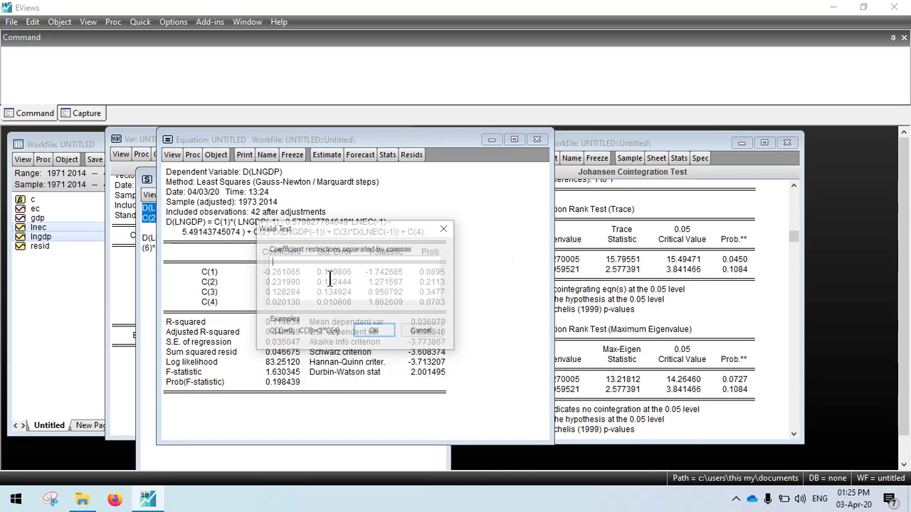
pyautogui.write('c(#')
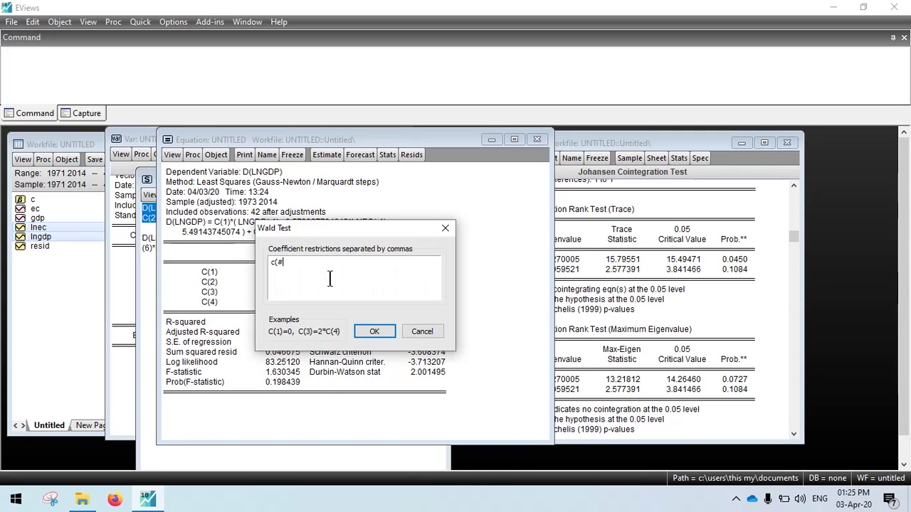
pyautogui.press('BackSpace')
pyautogui.write('3)=0')
pyautogui.moveTo(307, 229); pyautogui.dragTo(311, 281)
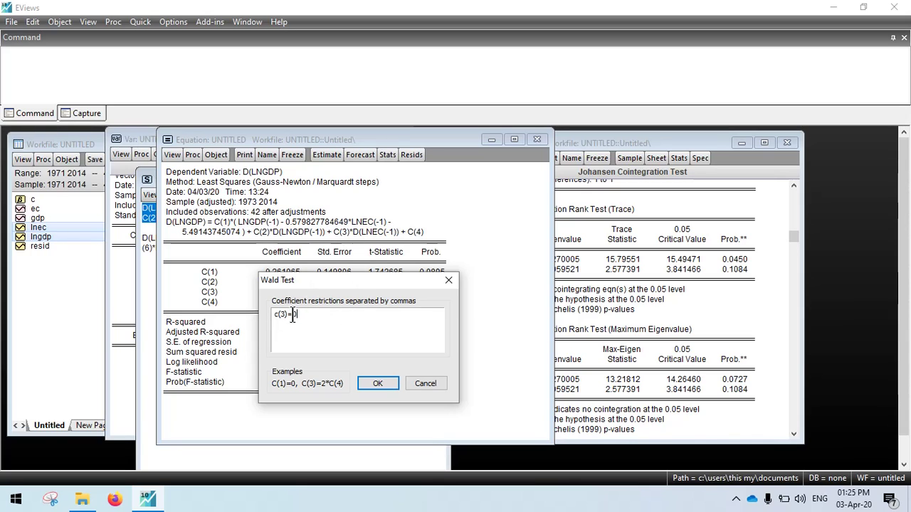
pyautogui.click(377, 385)
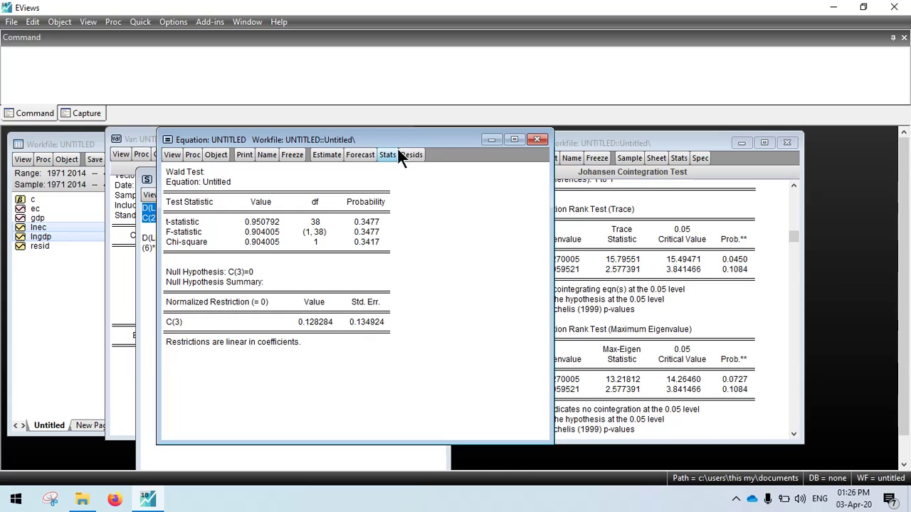
# Close and delete the untitled D(LNGDP) equation, returning to the system window.
pyautogui.click(537, 139)
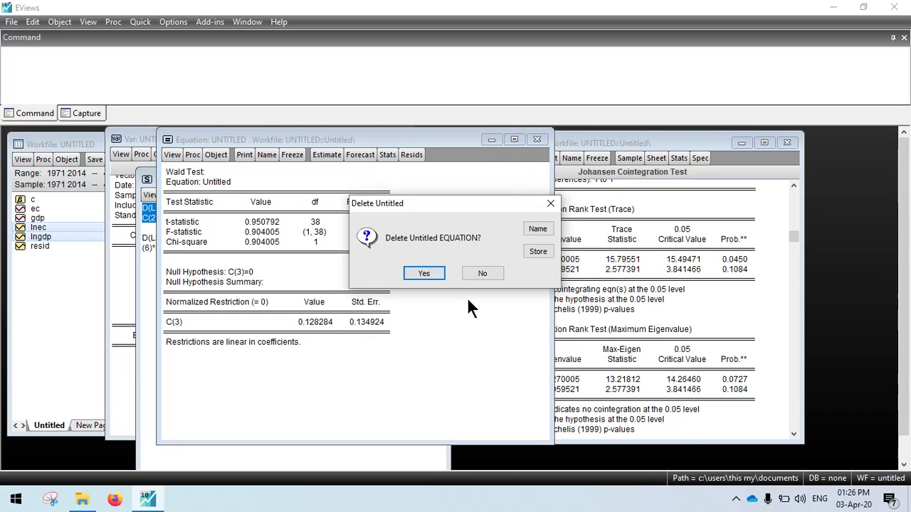
pyautogui.click(424, 273)
pyautogui.click(292, 257)
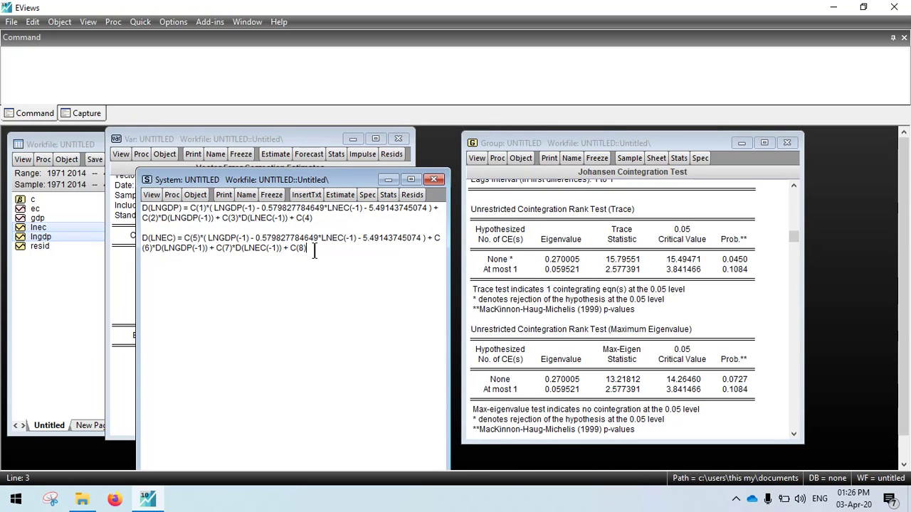
# Select and copy the D(LNEC) equation from the system window.
pyautogui.moveTo(314, 250); pyautogui.dragTo(137, 239)
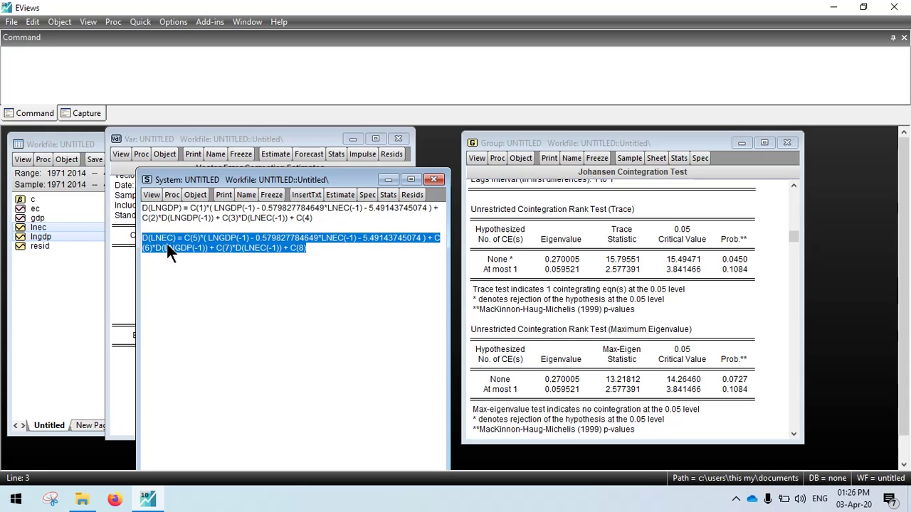
pyautogui.rightClick(230, 241)
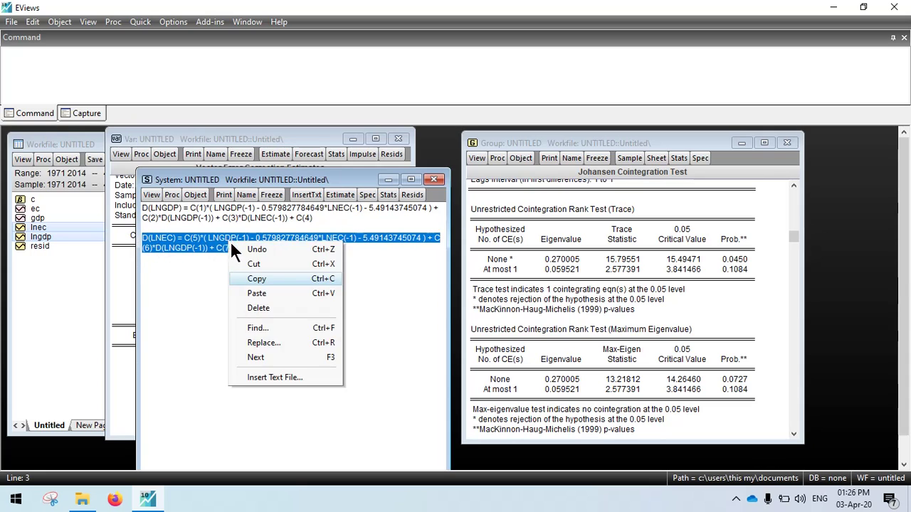
pyautogui.click(256, 278)
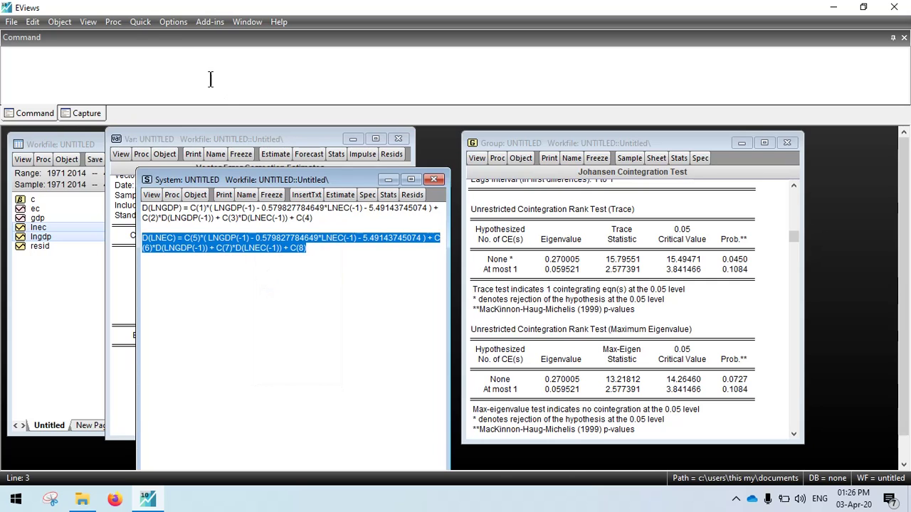
# Estimate D(LNEC) by least squares: C(5) = 0.416966, R-squared 0.213551.
pyautogui.click(139, 22)
pyautogui.click(178, 145)
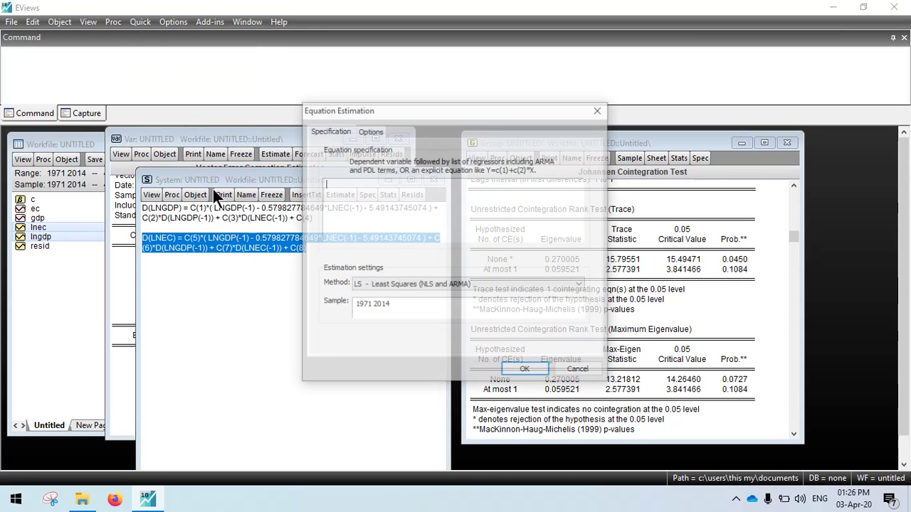
pyautogui.hotkey('ctrl', 'v')
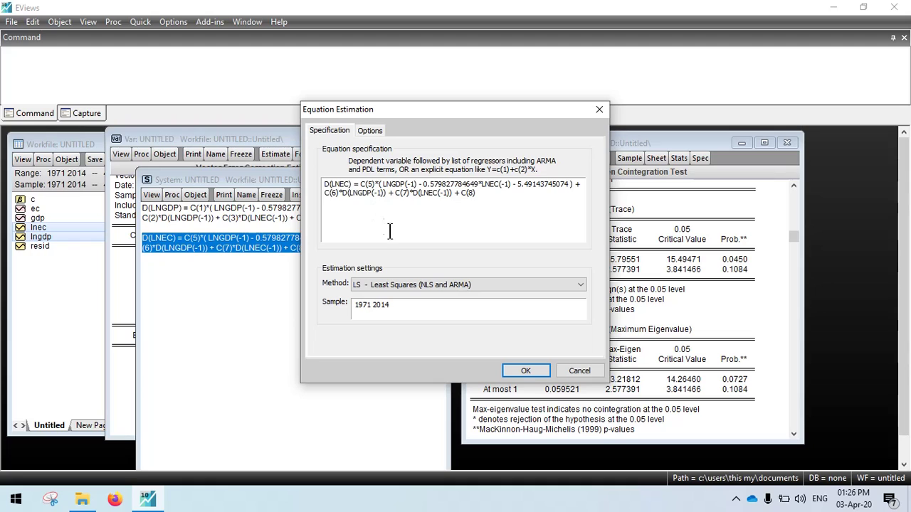
pyautogui.click(529, 372)
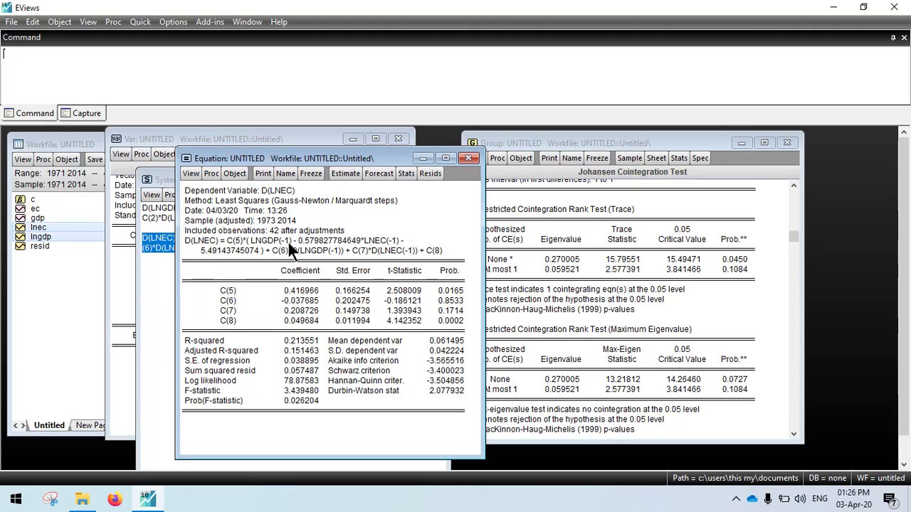
# Run a Wald test of c(5)=c(6)=0 on the D(LNEC) equation: F 3.935562, probability 0.0280.
pyautogui.click(190, 174)
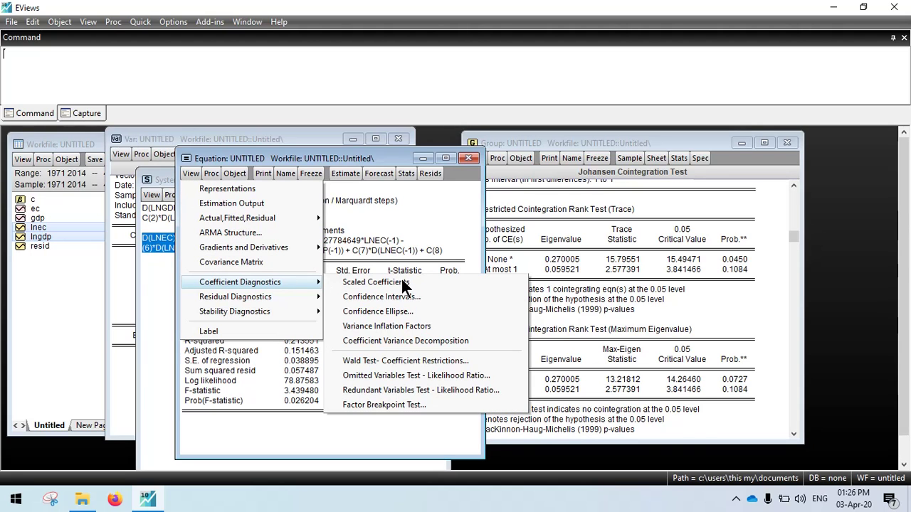
pyautogui.click(393, 361)
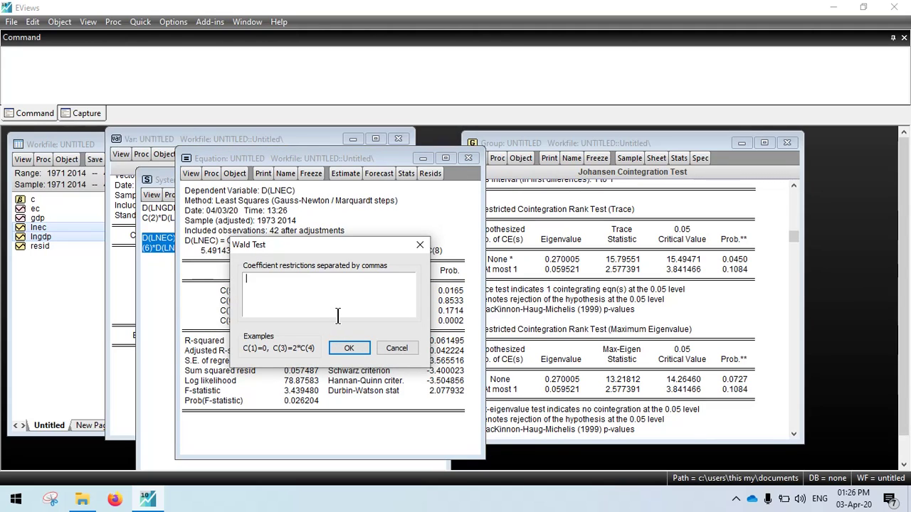
pyautogui.write('c(5)+c(6)+')
pyautogui.press('BackSpace')
pyautogui.write('=0')
pyautogui.click(348, 349)
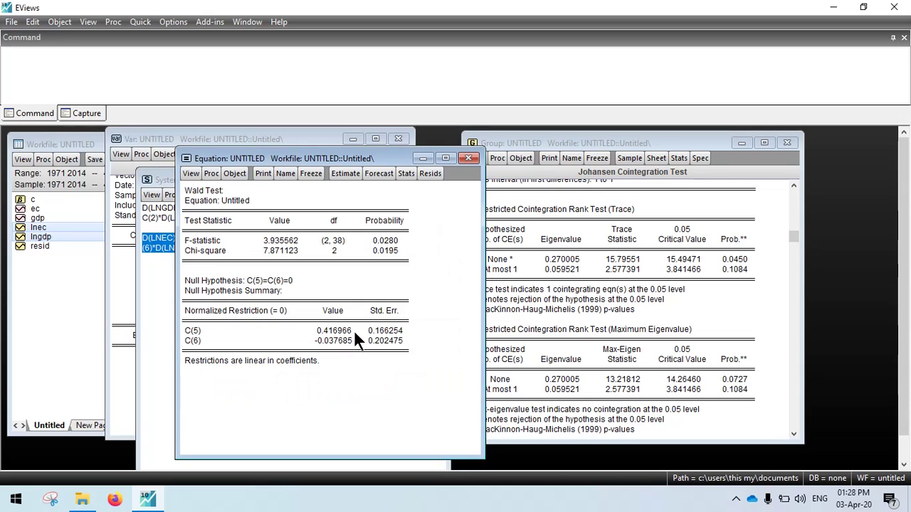